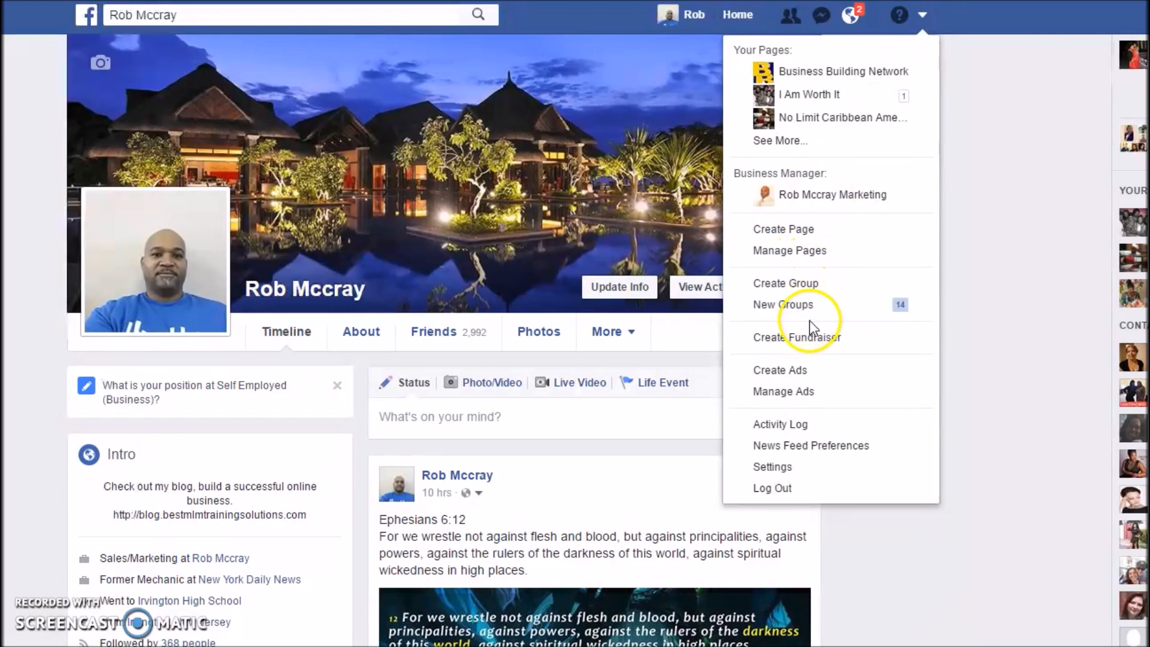
- Choose Create Page from the account menu to show the six page types
{"action": "left_click", "coordinate": [799, 236]}
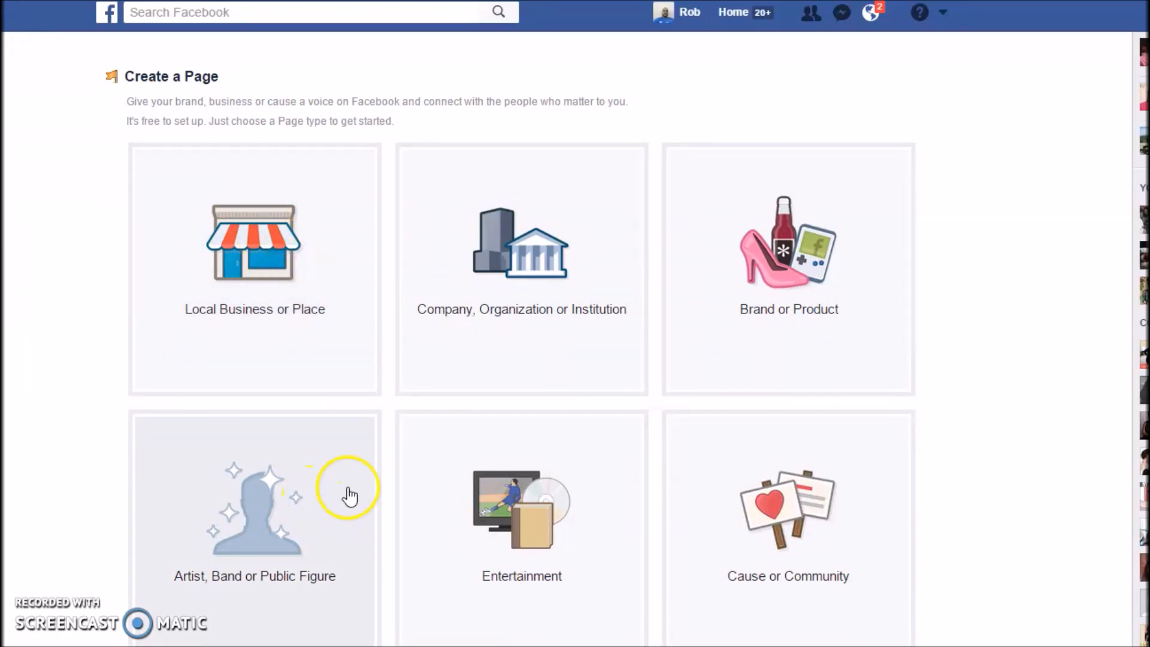
- Choose the Artist, Band or Public Figure type, category Public Figure, and name it 'Rob Locus'
{"action": "left_click", "coordinate": [257, 520]}
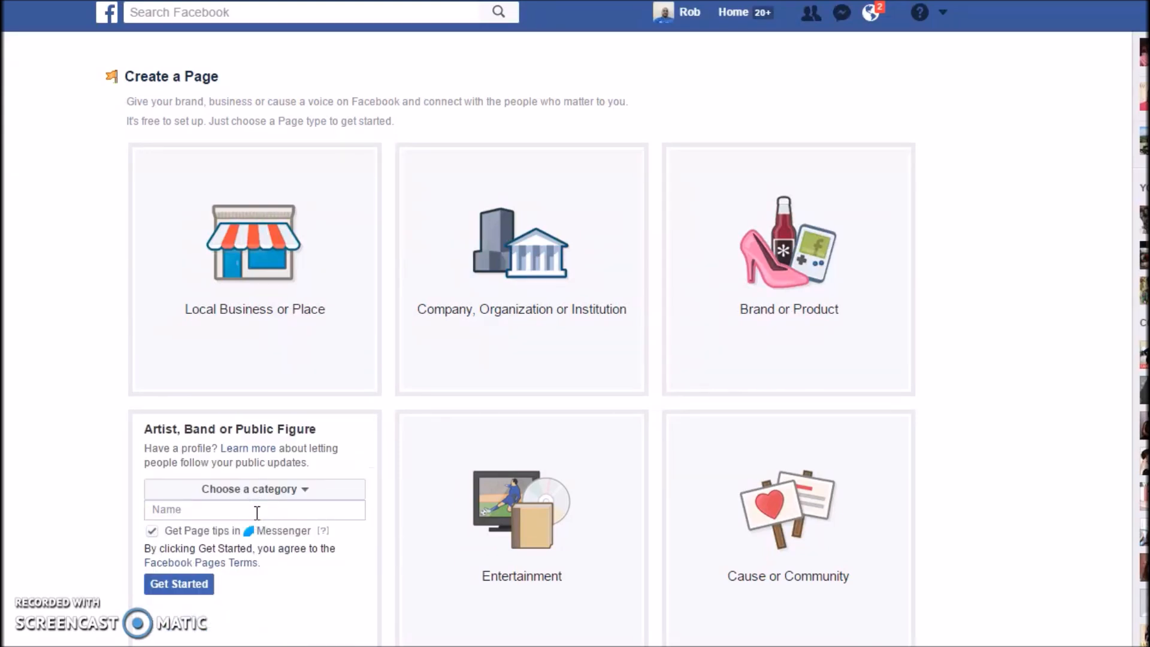
{"action": "left_click", "coordinate": [268, 510]}
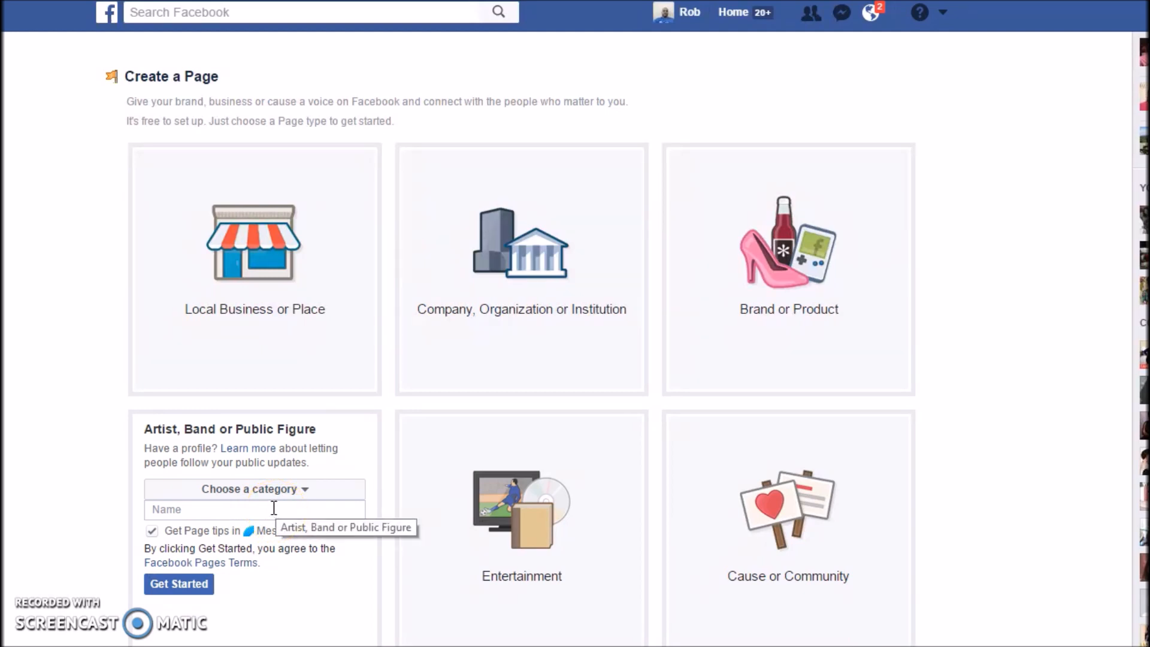
{"action": "left_click", "coordinate": [306, 489]}
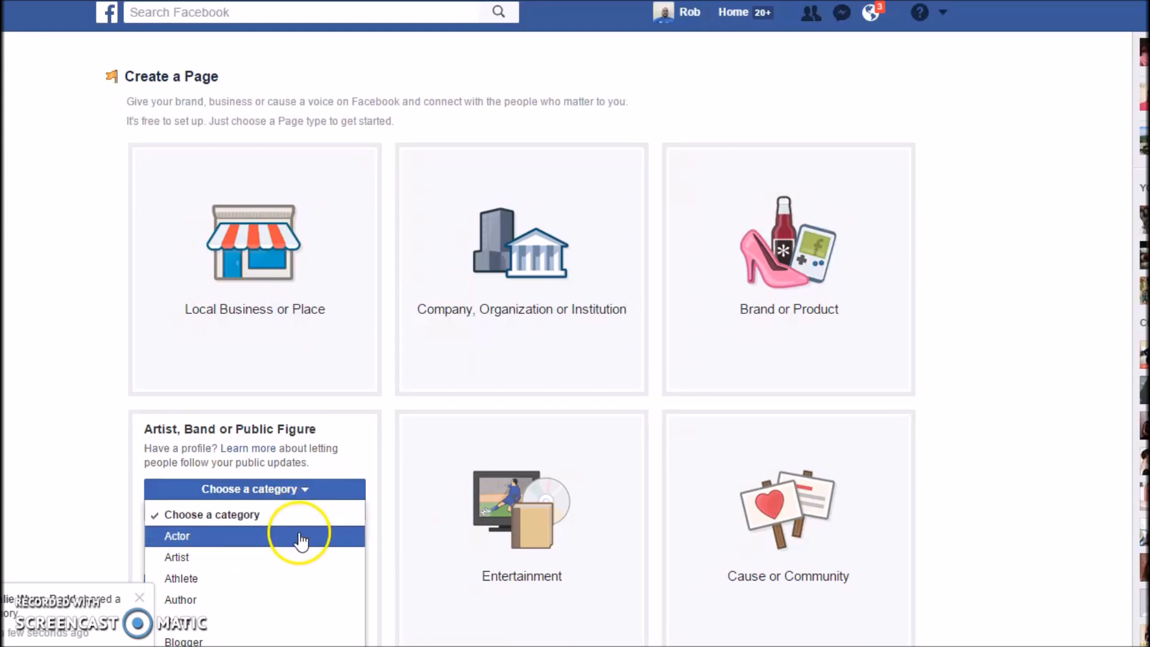
{"action": "scroll", "coordinate": [301, 542], "scroll_direction": "down", "scroll_amount": 5}
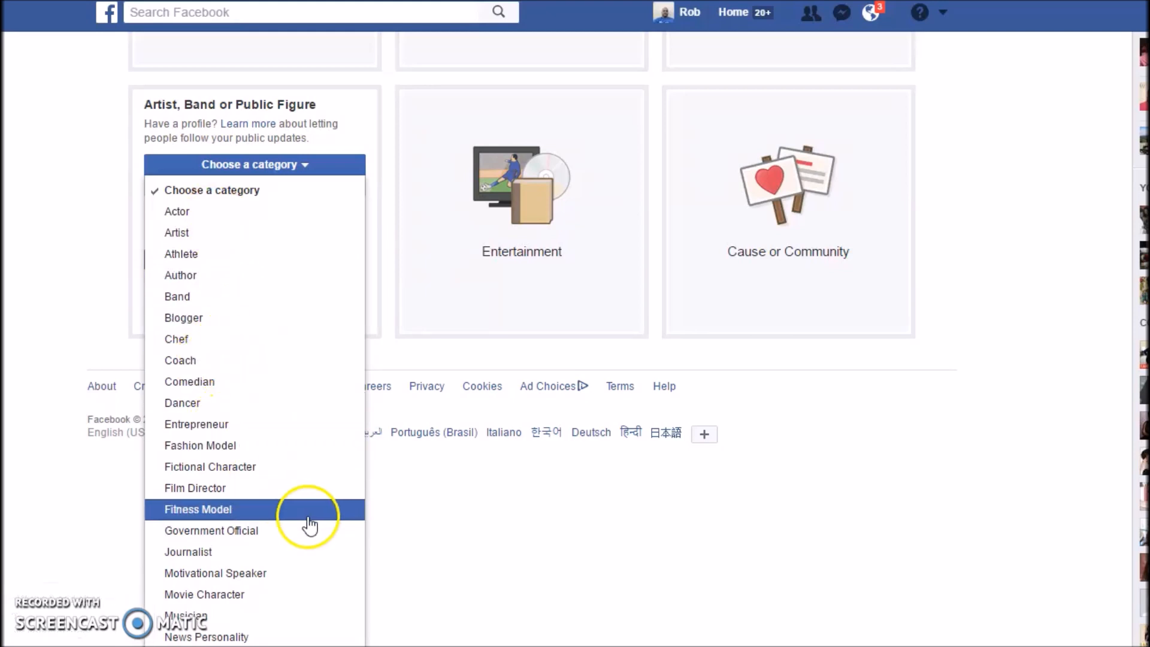
{"action": "scroll", "coordinate": [286, 484], "scroll_direction": "down", "scroll_amount": 3}
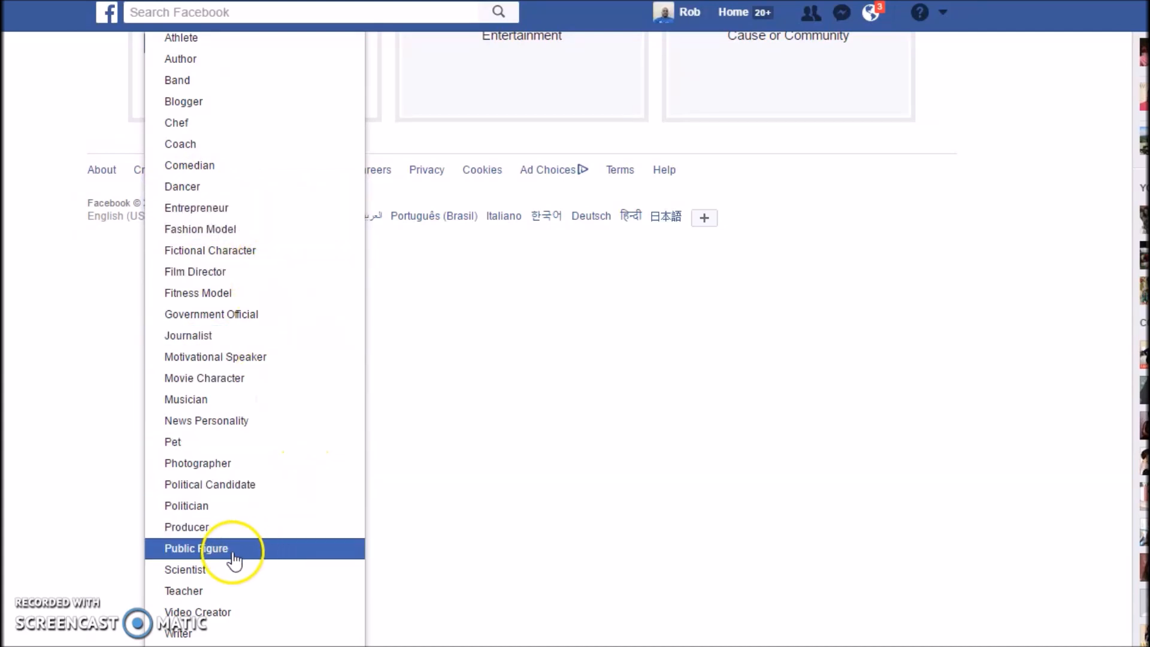
{"action": "left_click", "coordinate": [217, 550]}
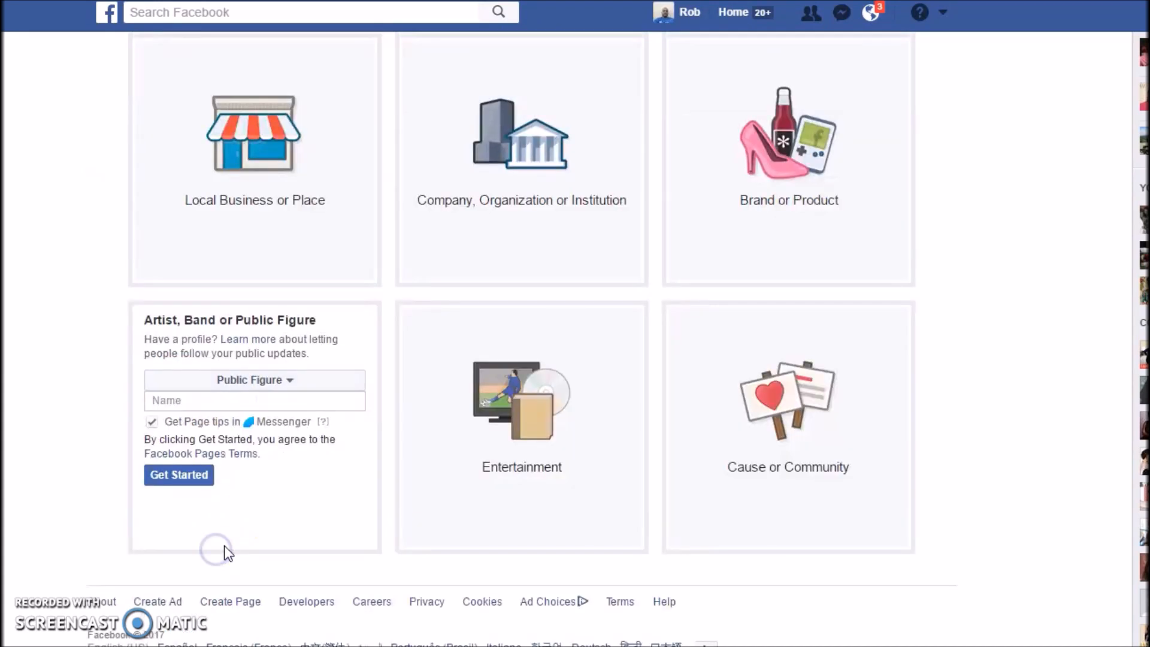
{"action": "left_click", "coordinate": [196, 402]}
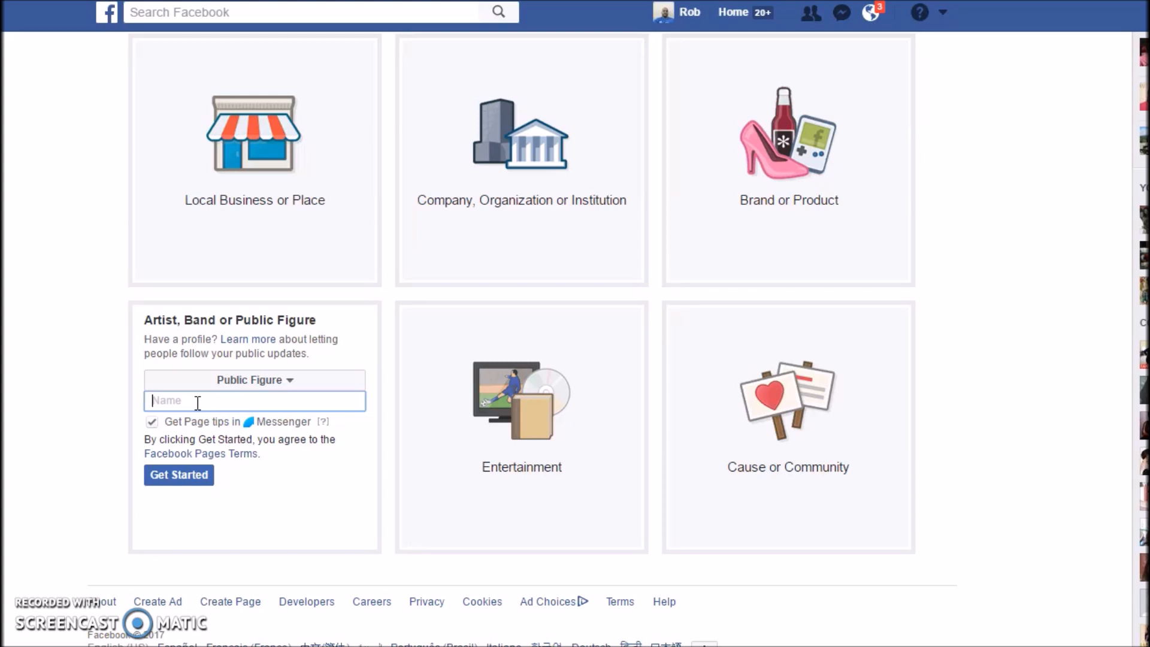
{"action": "type", "text": "Rob"}
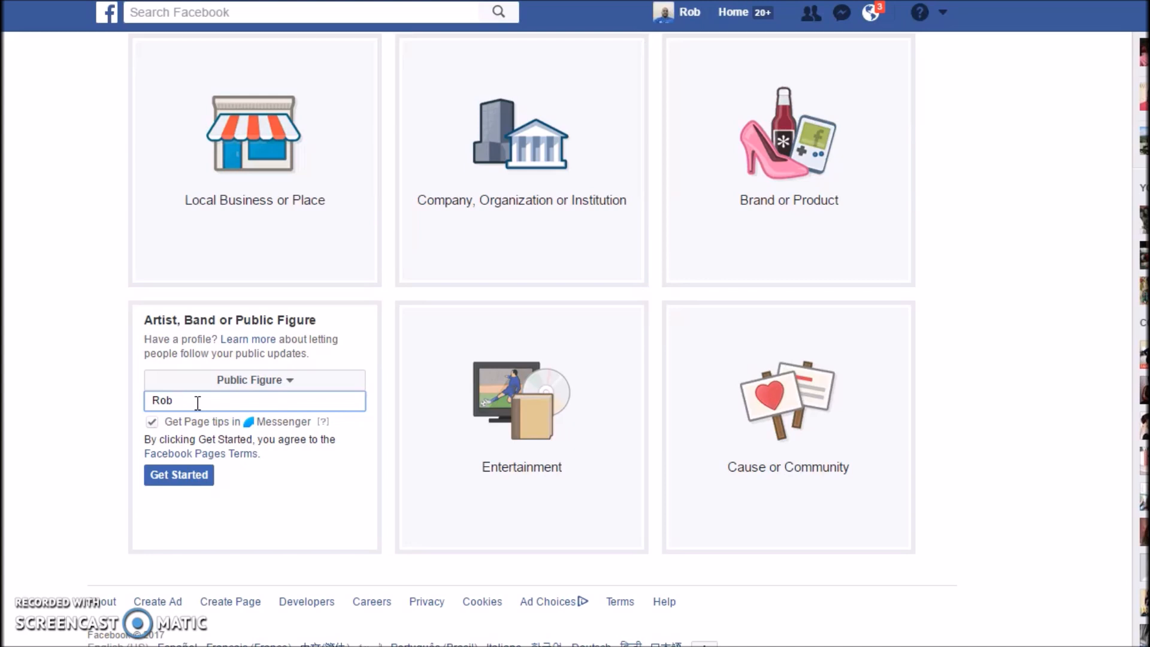
{"action": "type", "text": "locus"}
- Create the Rob Locus page with Get Started and bring up all its Page Tips
{"action": "left_click", "coordinate": [185, 473]}
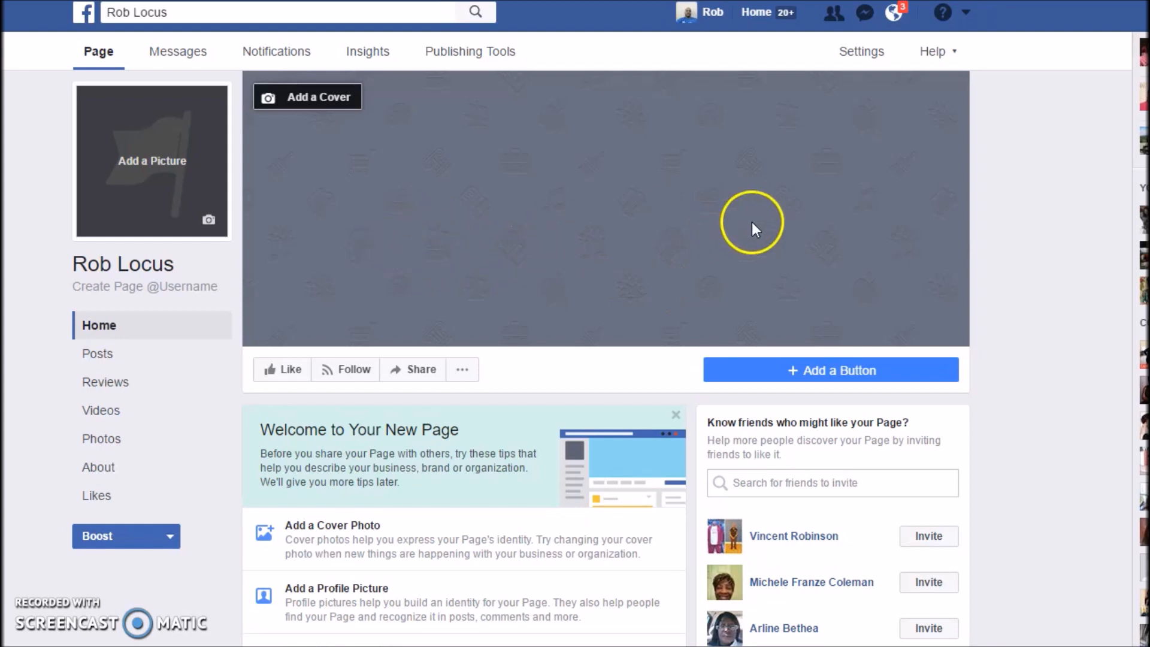
{"action": "scroll", "coordinate": [605, 359], "scroll_direction": "down", "scroll_amount": 3}
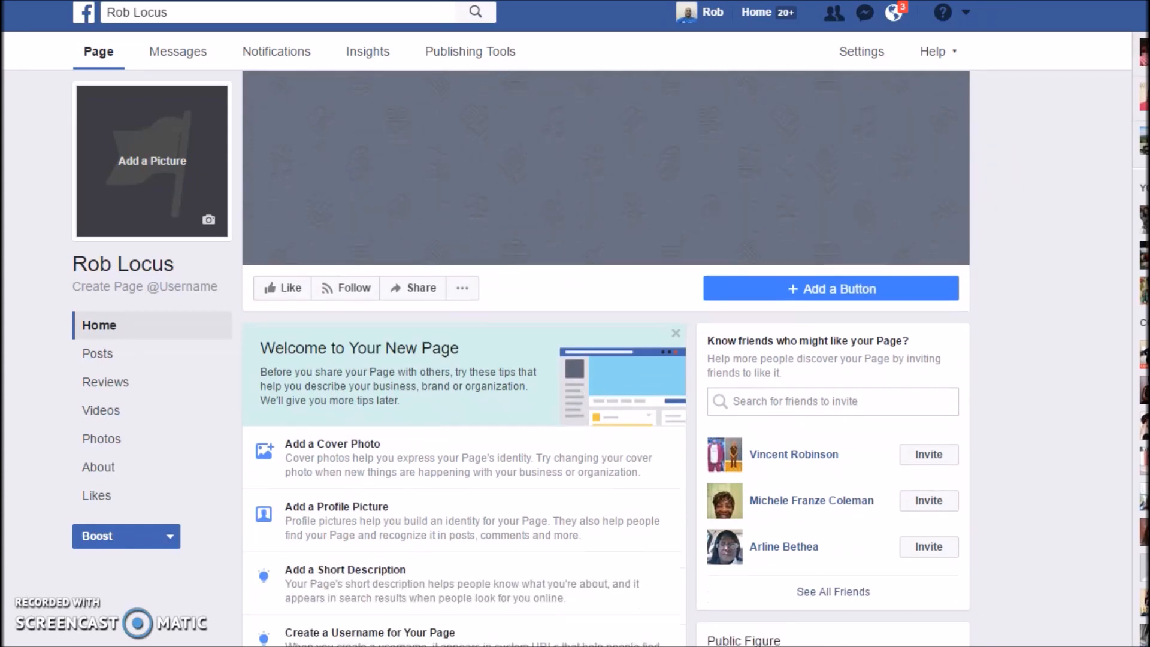
{"action": "scroll", "coordinate": [605, 359], "scroll_direction": "down", "scroll_amount": 1}
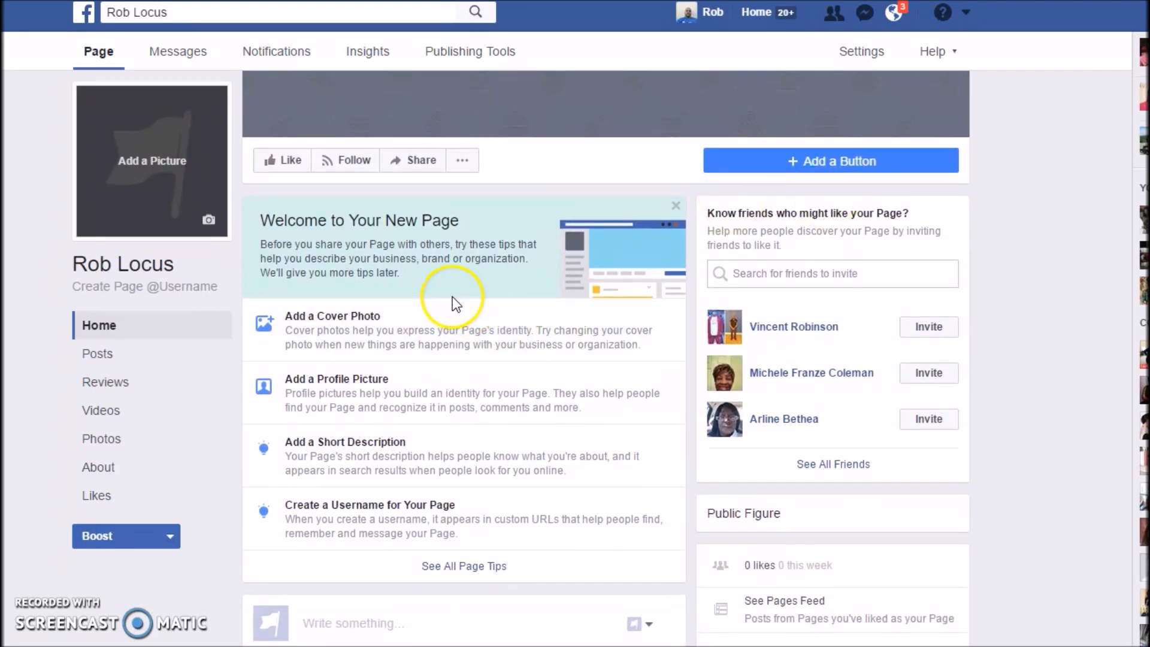
{"action": "left_click", "coordinate": [475, 568]}
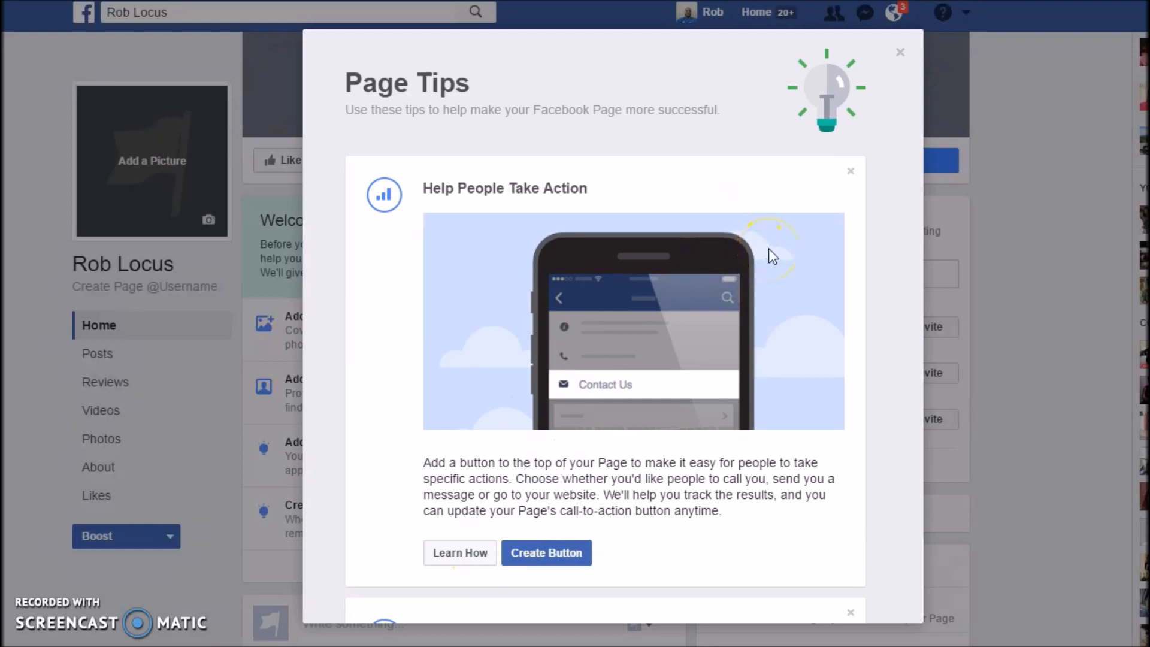
- Start adding an action button and browse the Book Services partner apps and services
{"action": "left_click", "coordinate": [650, 354]}
{"action": "left_click", "coordinate": [547, 552]}
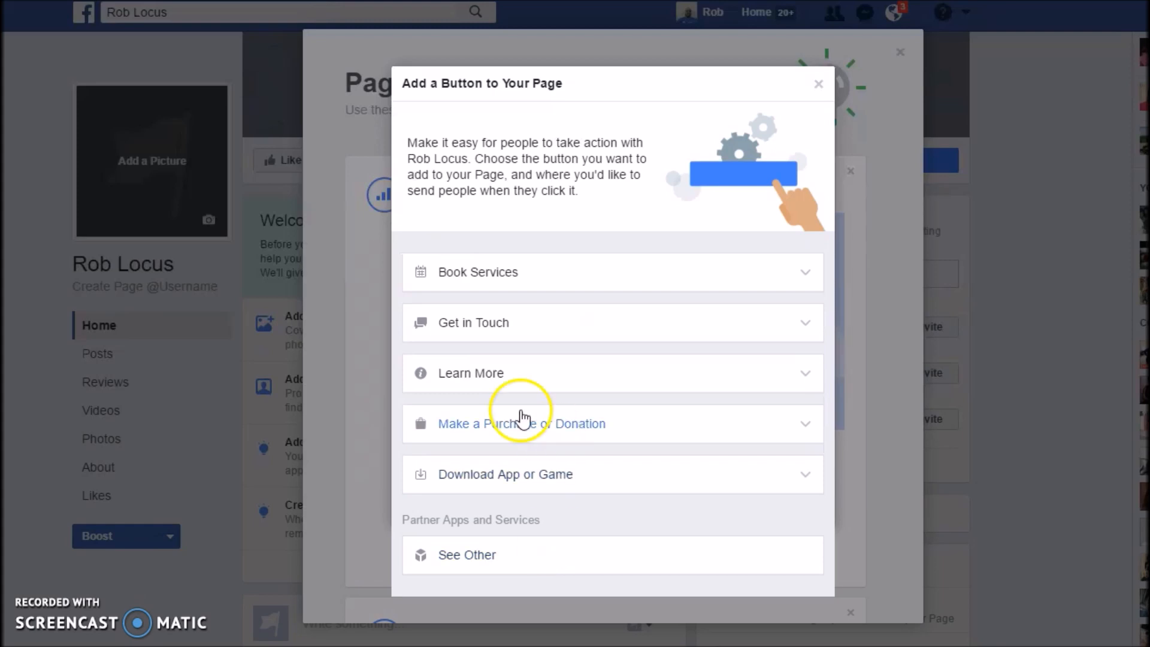
{"action": "left_click", "coordinate": [803, 274]}
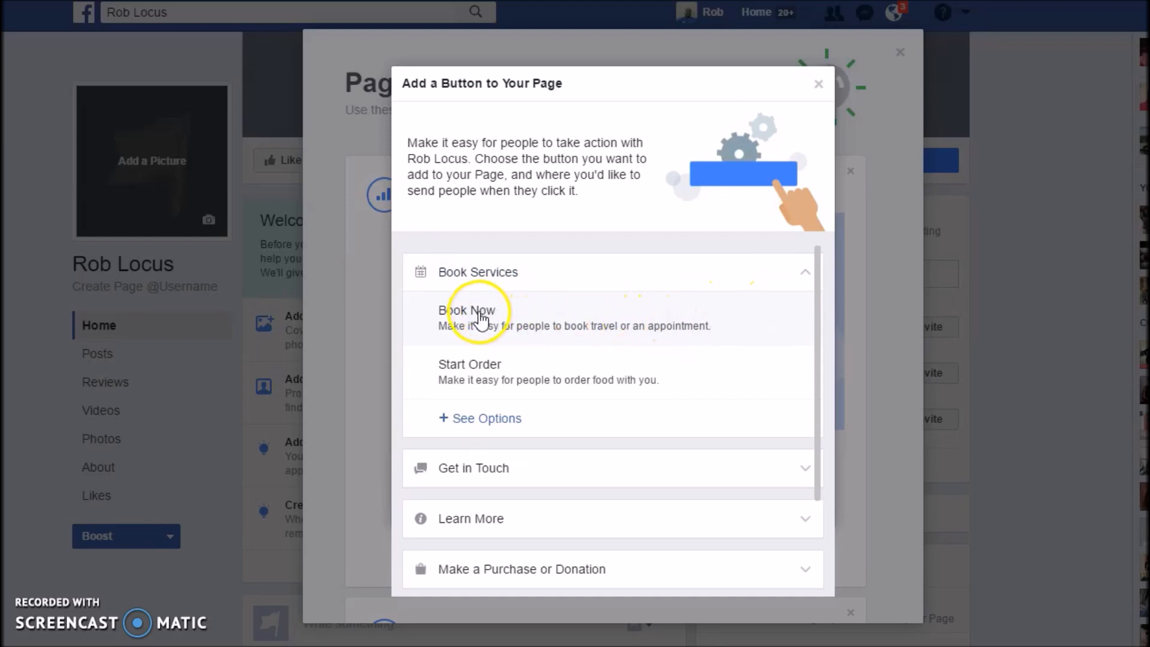
{"action": "left_click", "coordinate": [487, 419]}
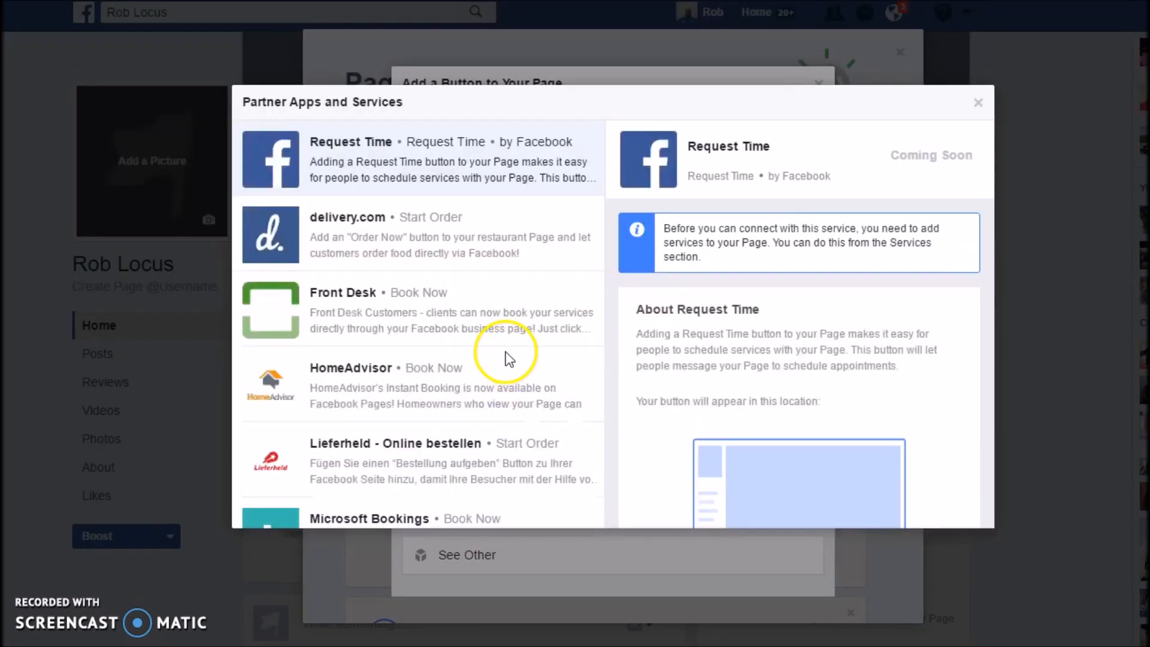
{"action": "left_click", "coordinate": [976, 103]}
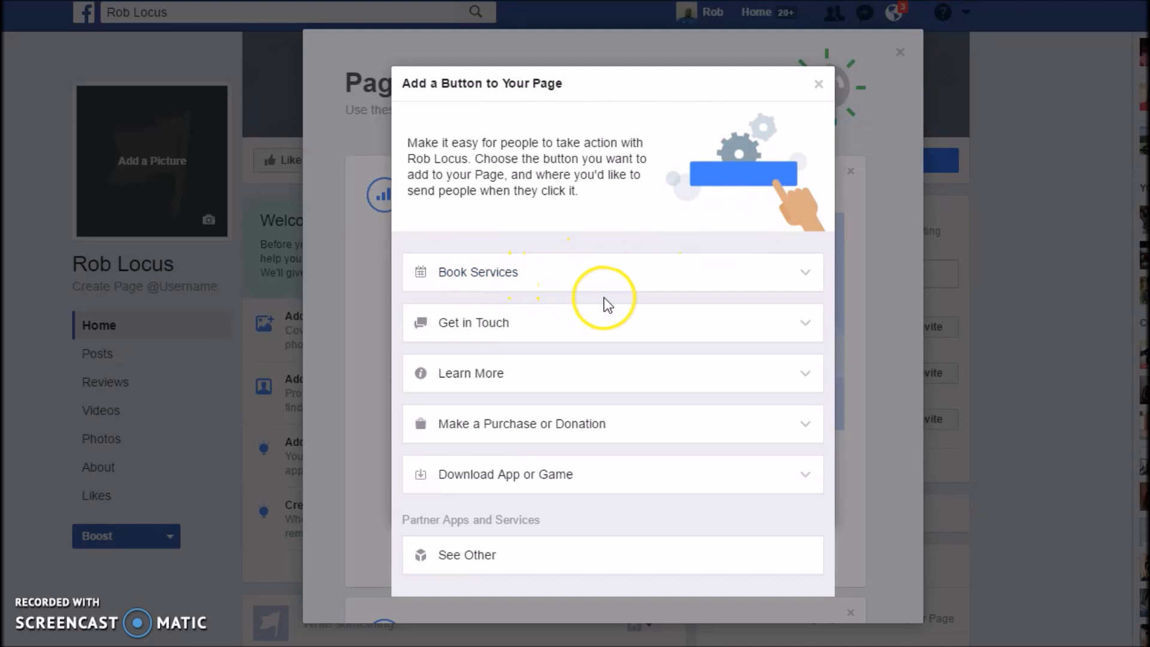
- Preview the Get in Touch and Learn More button options, choosing Watch Video
{"action": "left_click", "coordinate": [806, 324]}
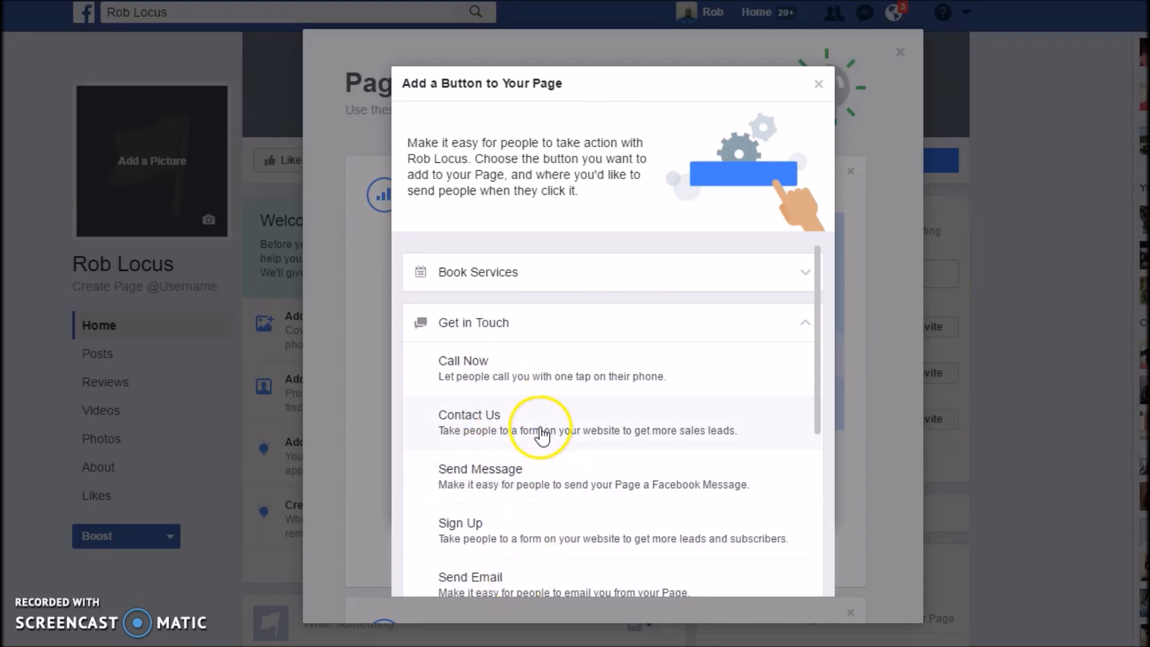
{"action": "left_click", "coordinate": [808, 324]}
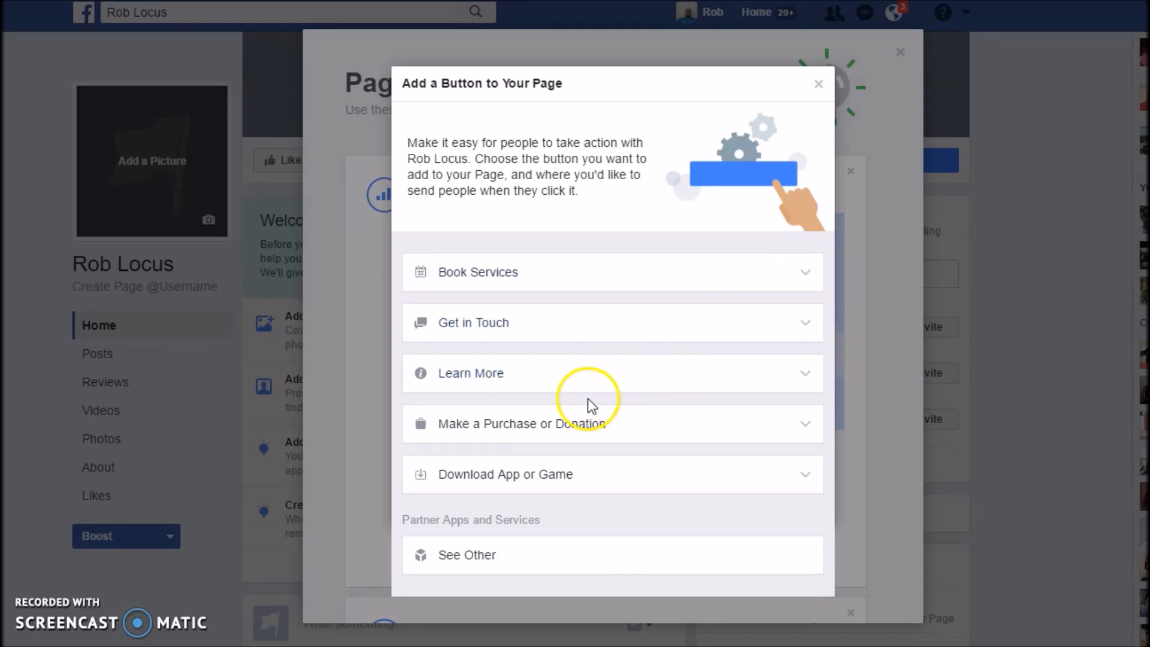
{"action": "left_click", "coordinate": [803, 370]}
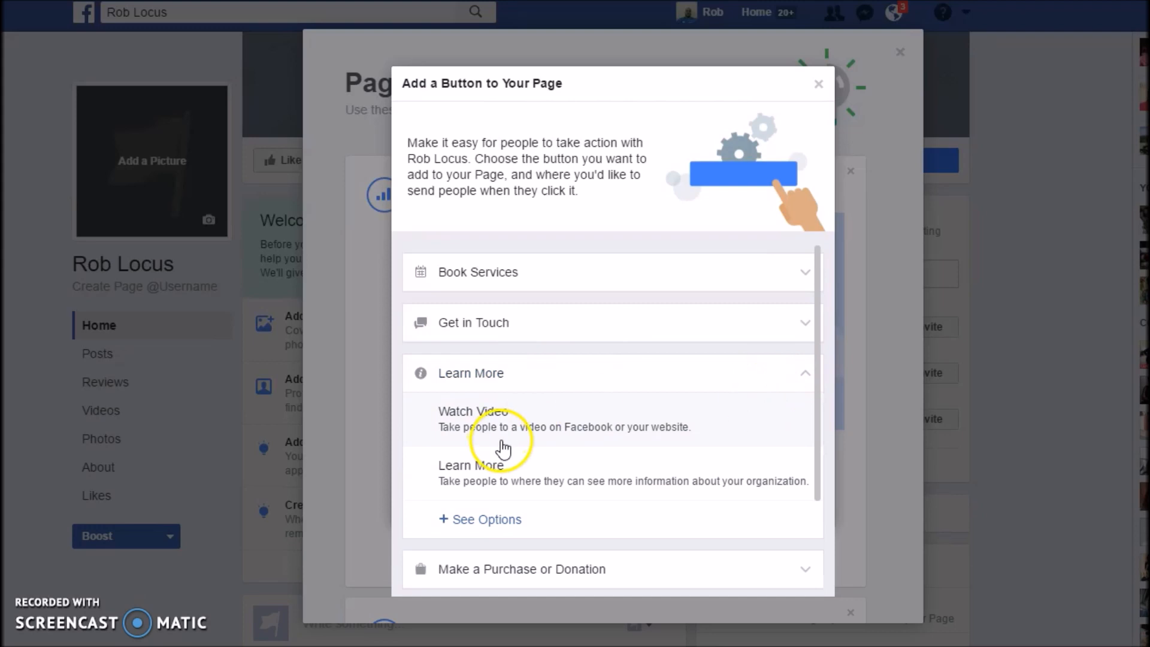
{"action": "left_click", "coordinate": [484, 415]}
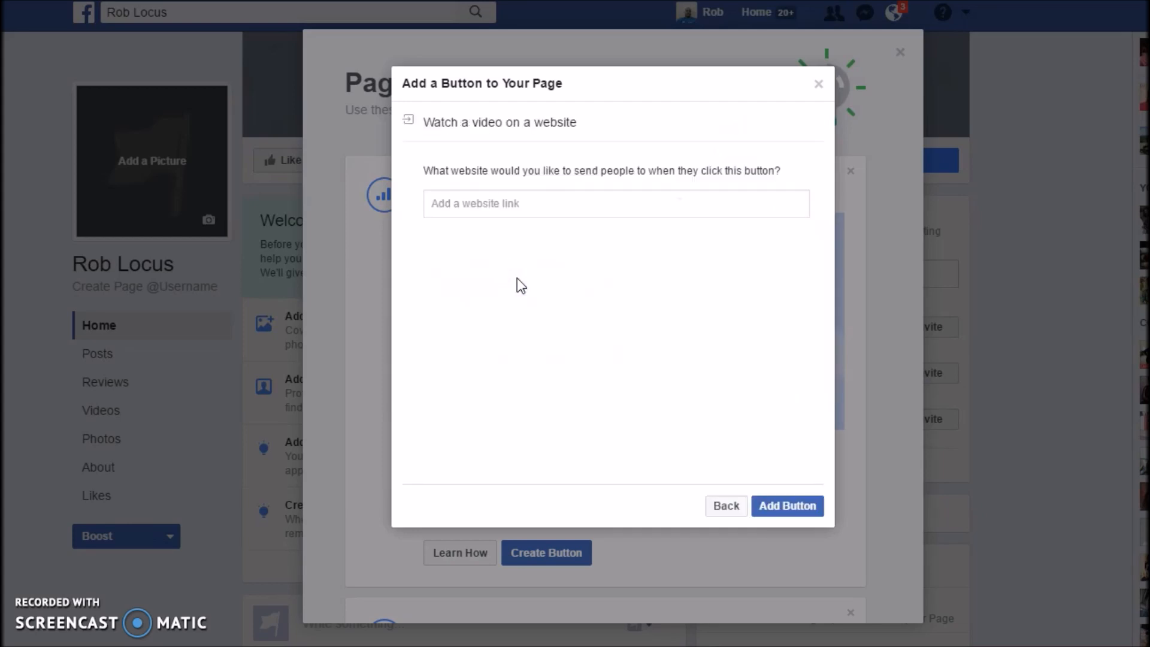
{"action": "left_click", "coordinate": [491, 206]}
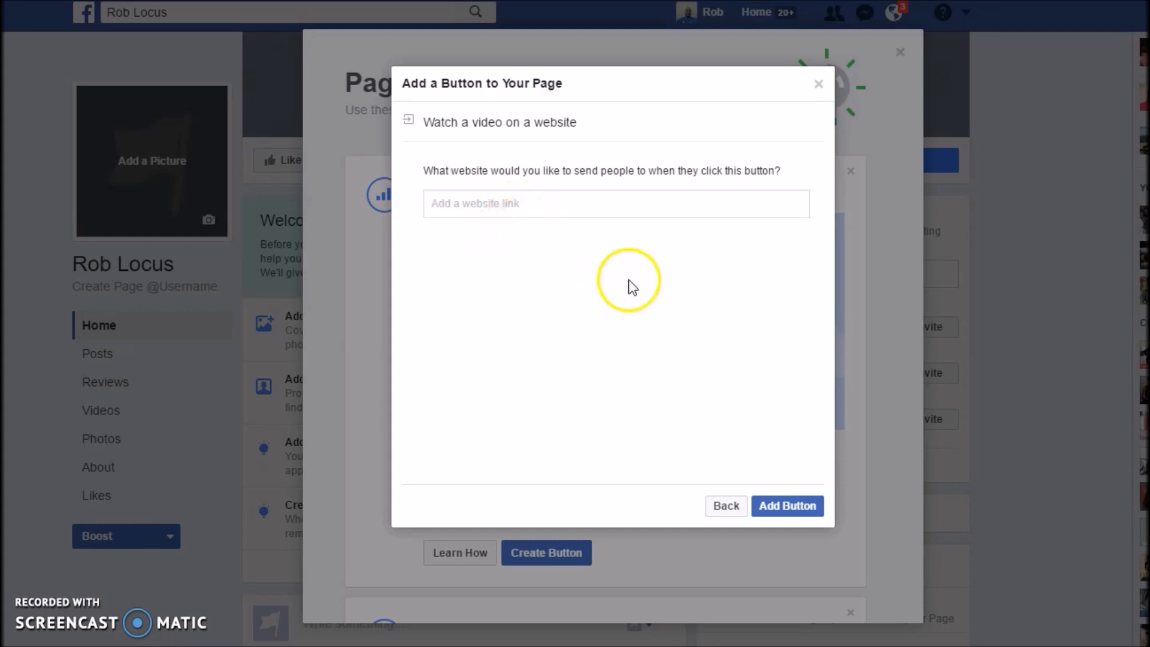
- Abandon the action button and scroll the Page Tips down to the Create a Username tip
{"action": "left_click", "coordinate": [817, 84]}
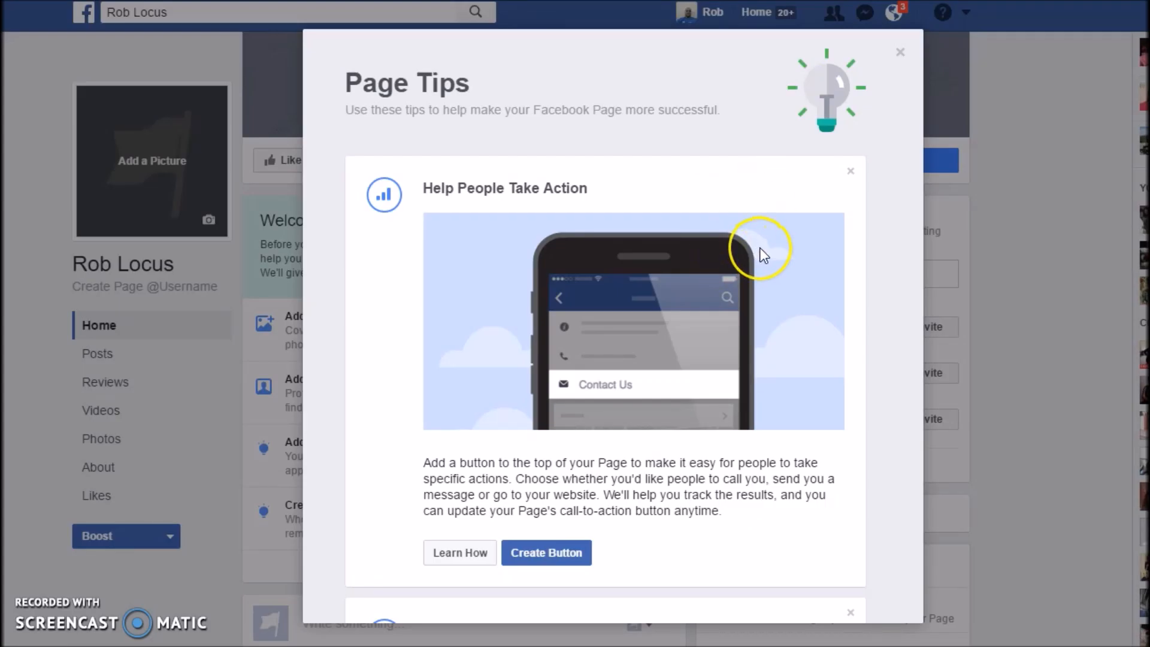
{"action": "scroll", "coordinate": [759, 248], "scroll_direction": "down", "scroll_amount": 5}
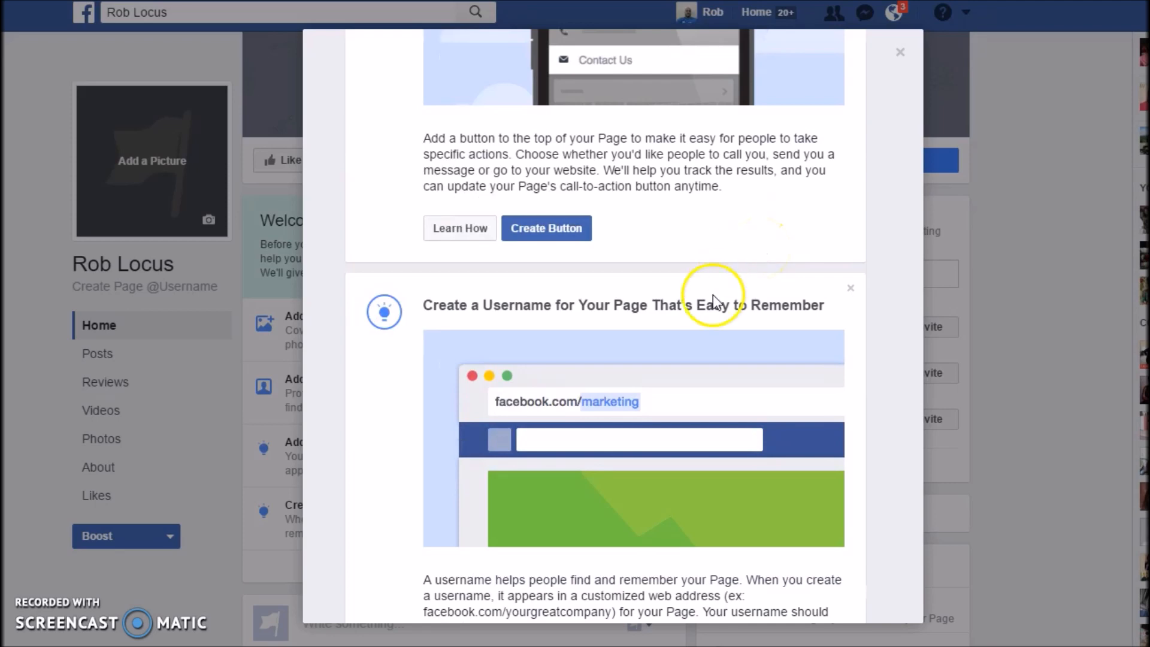
{"action": "scroll", "coordinate": [660, 324], "scroll_direction": "down", "scroll_amount": 5}
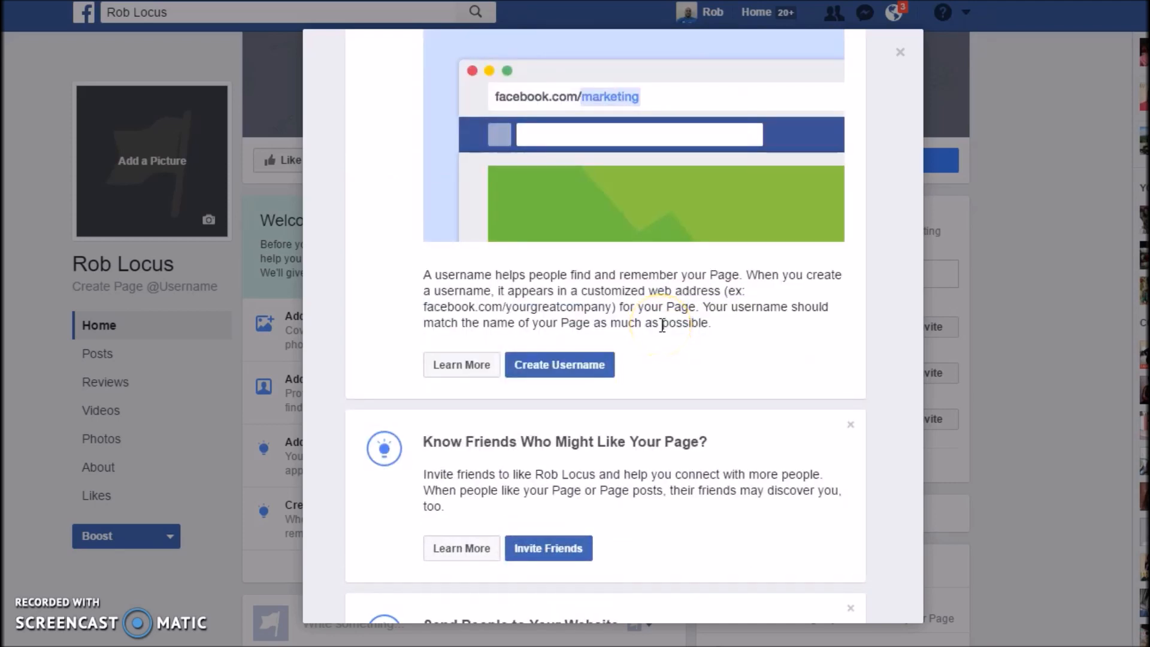
{"action": "scroll", "coordinate": [661, 324], "scroll_direction": "up", "scroll_amount": 5}
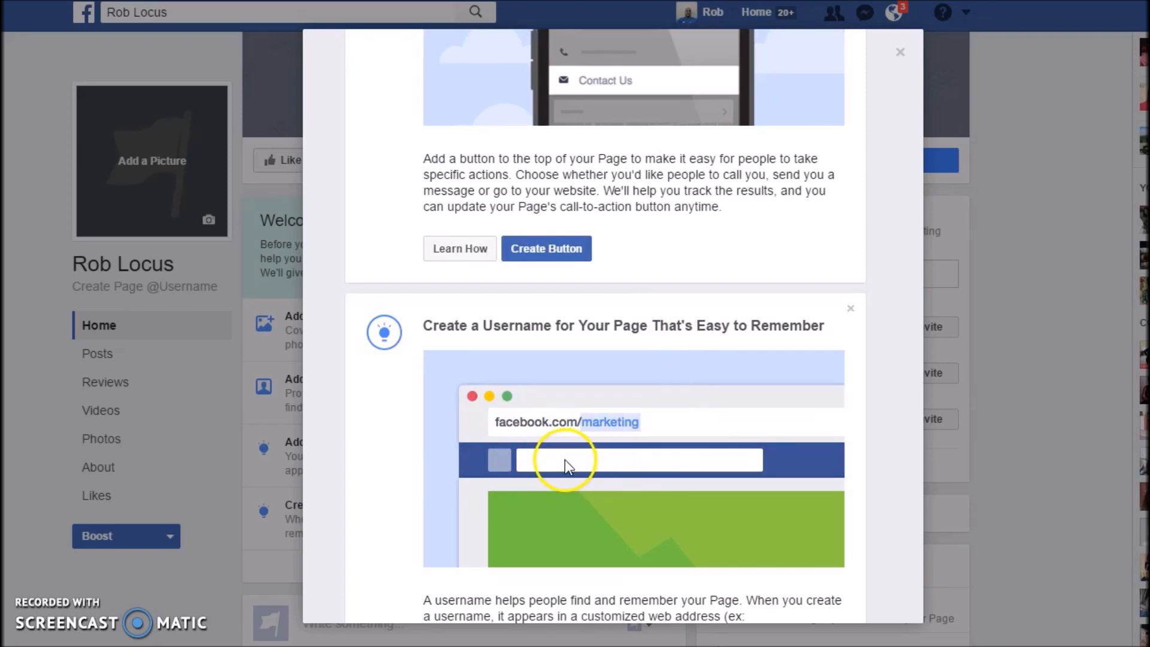
{"action": "scroll", "coordinate": [603, 455], "scroll_direction": "down", "scroll_amount": 5}
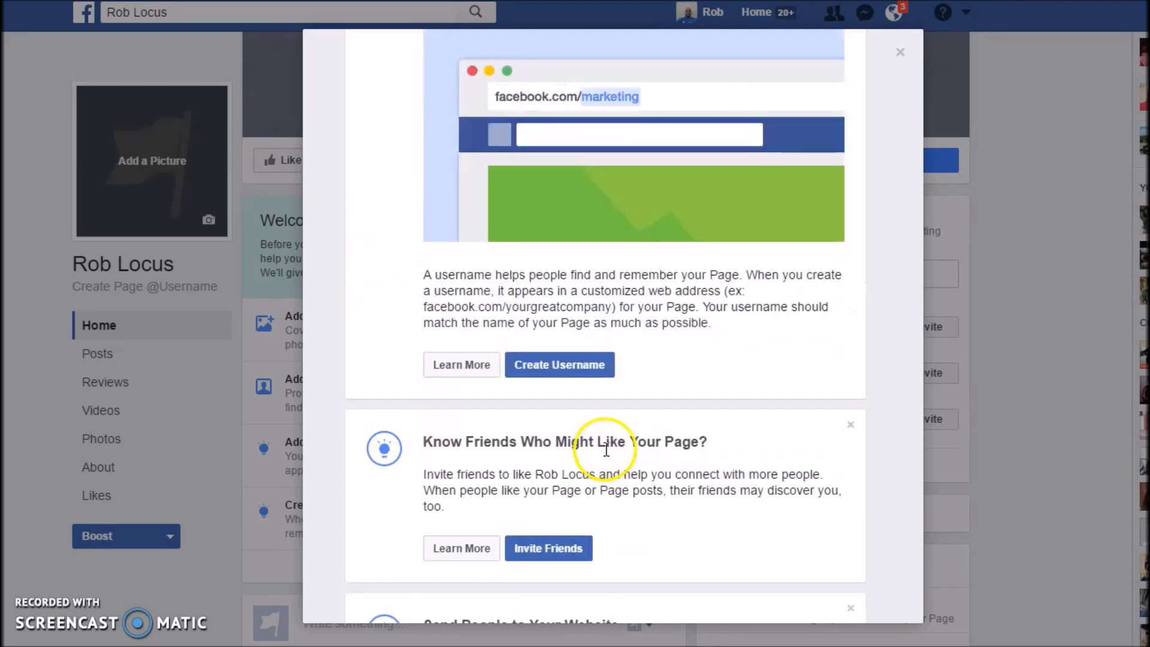
- Open the Create Page Username form and close it without setting a username
{"action": "left_click", "coordinate": [578, 367]}
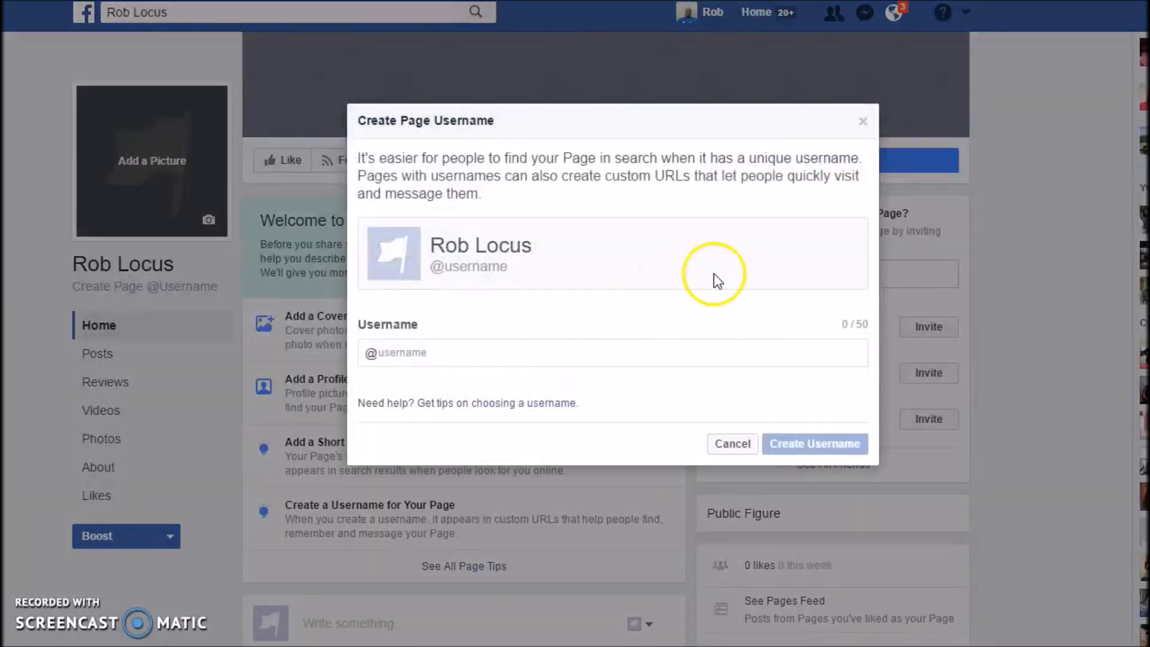
{"action": "left_click", "coordinate": [862, 122]}
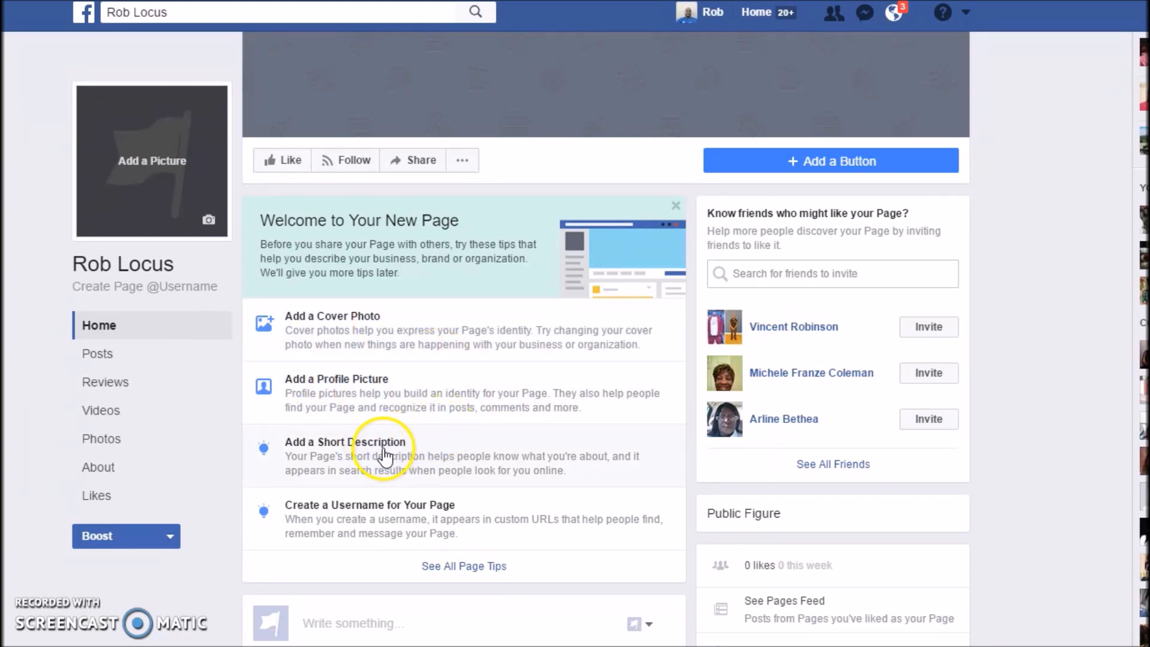
- Scroll through all the Page Tips, close them, and bring the page's cover area into view
{"action": "left_click", "coordinate": [496, 565]}
{"action": "scroll", "coordinate": [641, 437], "scroll_direction": "down", "scroll_amount": 7}
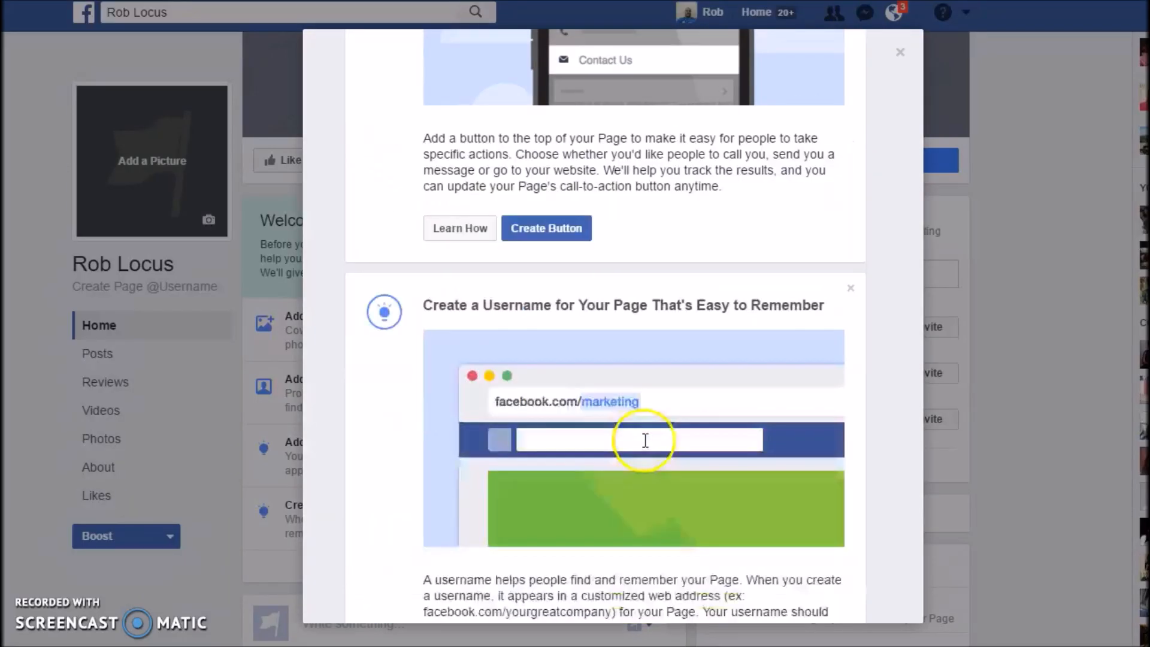
{"action": "scroll", "coordinate": [646, 446], "scroll_direction": "down", "scroll_amount": 5}
{"action": "scroll", "coordinate": [647, 446], "scroll_direction": "down", "scroll_amount": 15}
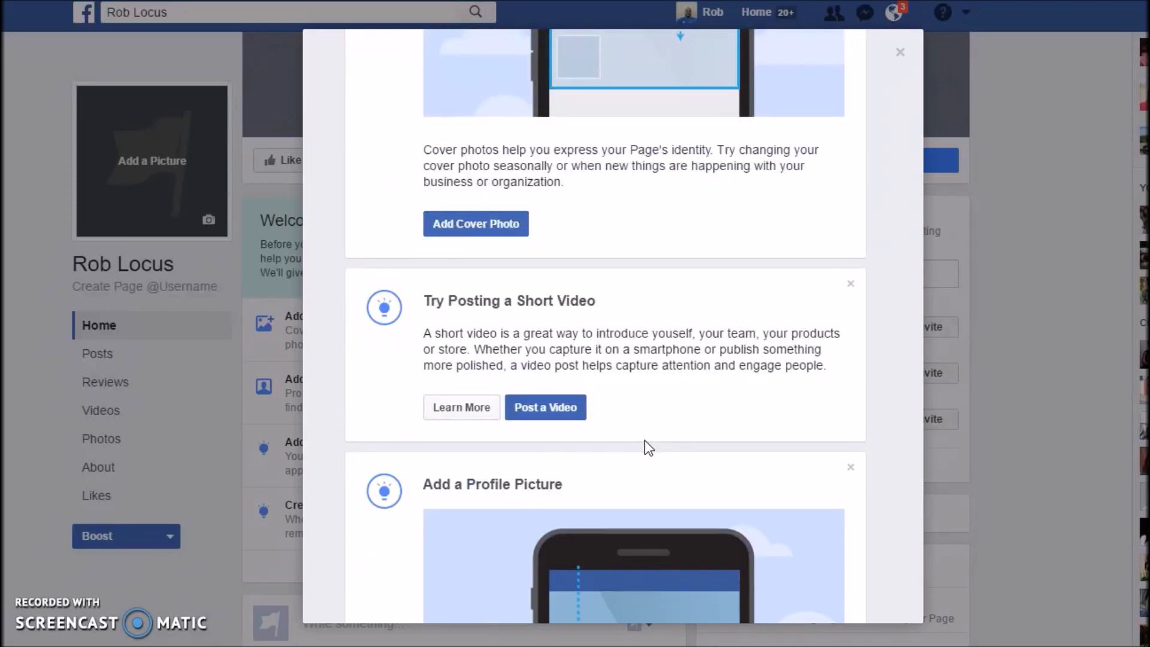
{"action": "scroll", "coordinate": [644, 440], "scroll_direction": "down", "scroll_amount": 4}
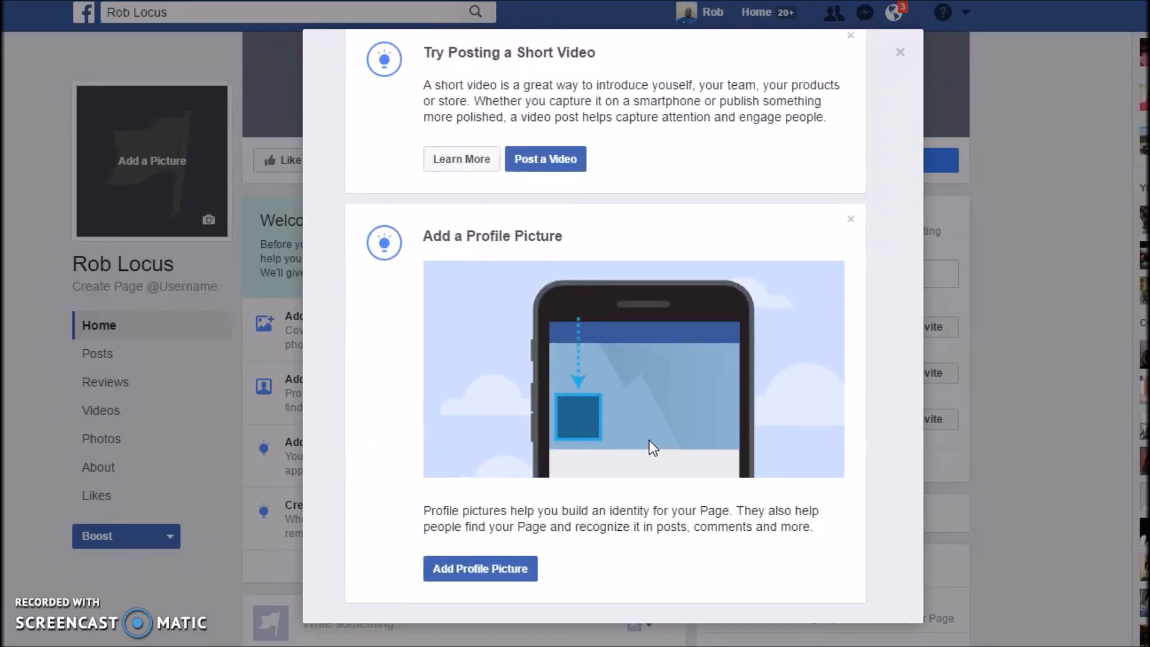
{"action": "scroll", "coordinate": [644, 439], "scroll_direction": "up", "scroll_amount": 20}
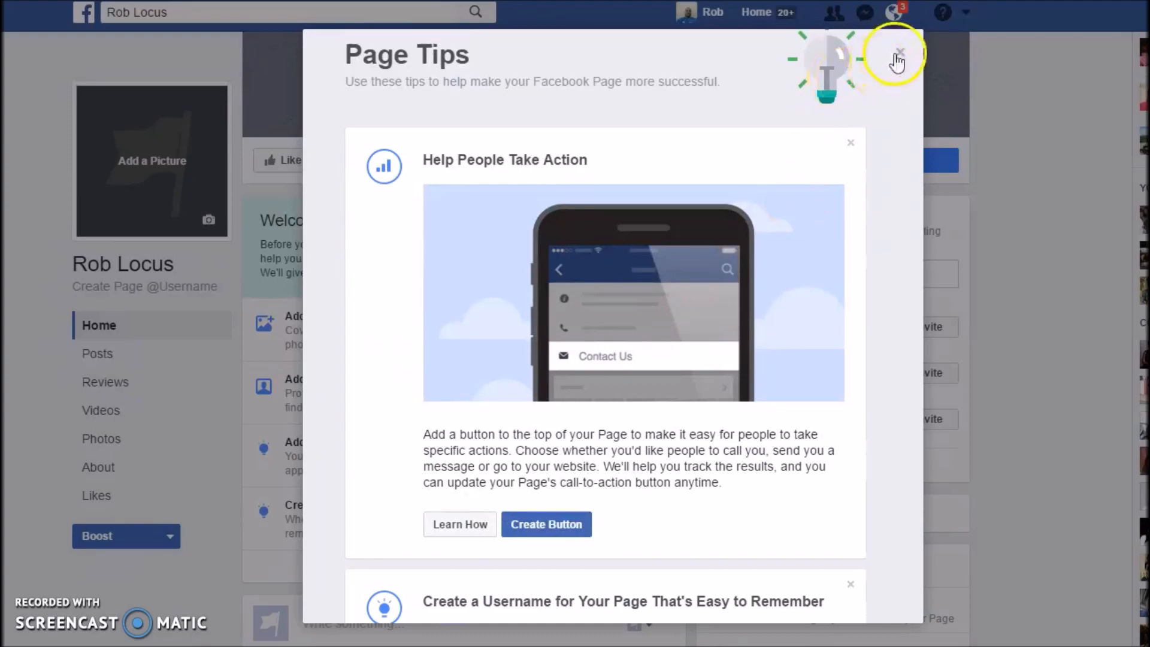
{"action": "left_click", "coordinate": [899, 52]}
{"action": "left_click", "coordinate": [564, 350]}
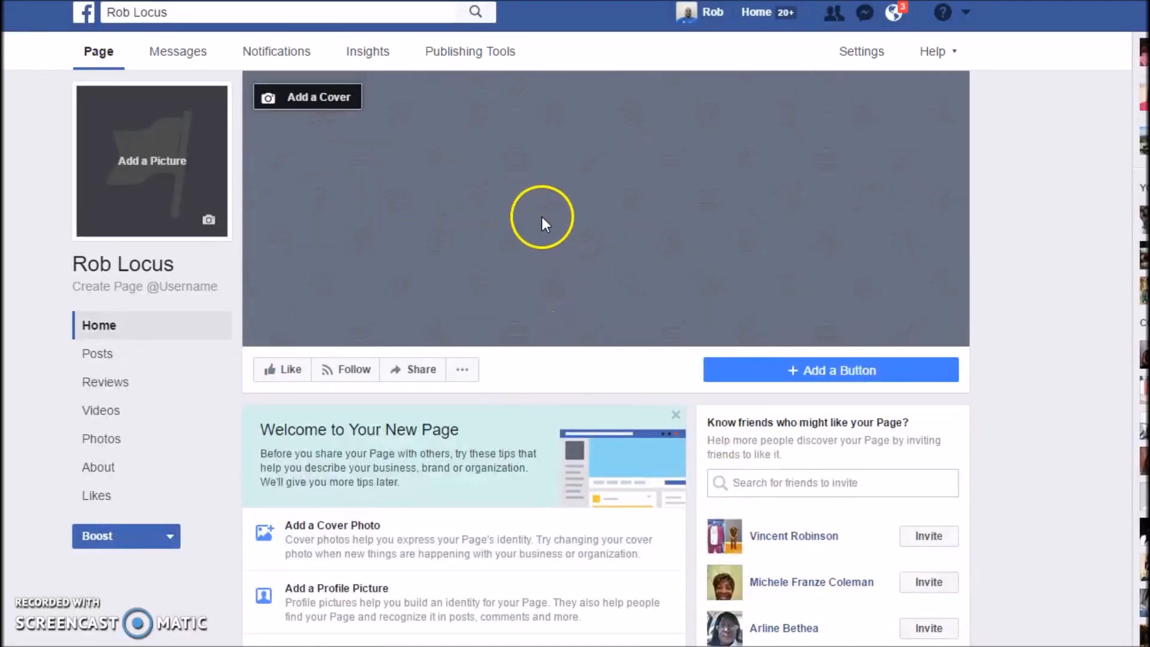
{"action": "scroll", "coordinate": [861, 58], "scroll_direction": "down", "scroll_amount": 5}
- In General settings, tick and save Unpublish Page, then untick it so the page stays published
{"action": "left_click", "coordinate": [862, 66]}
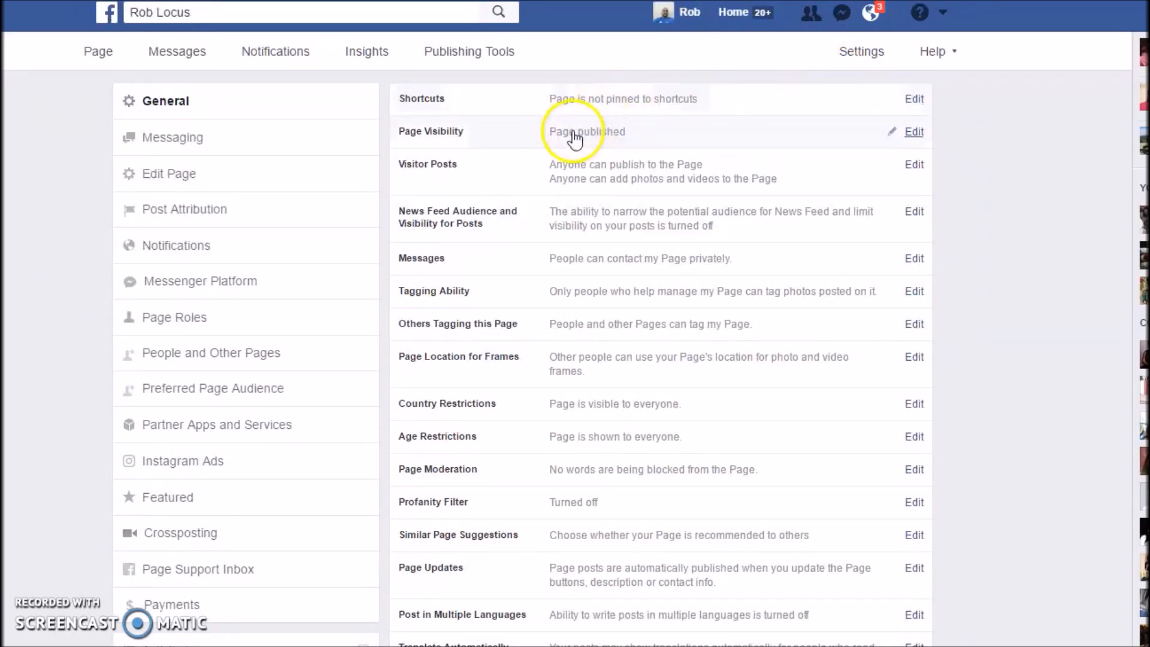
{"action": "left_click", "coordinate": [914, 133]}
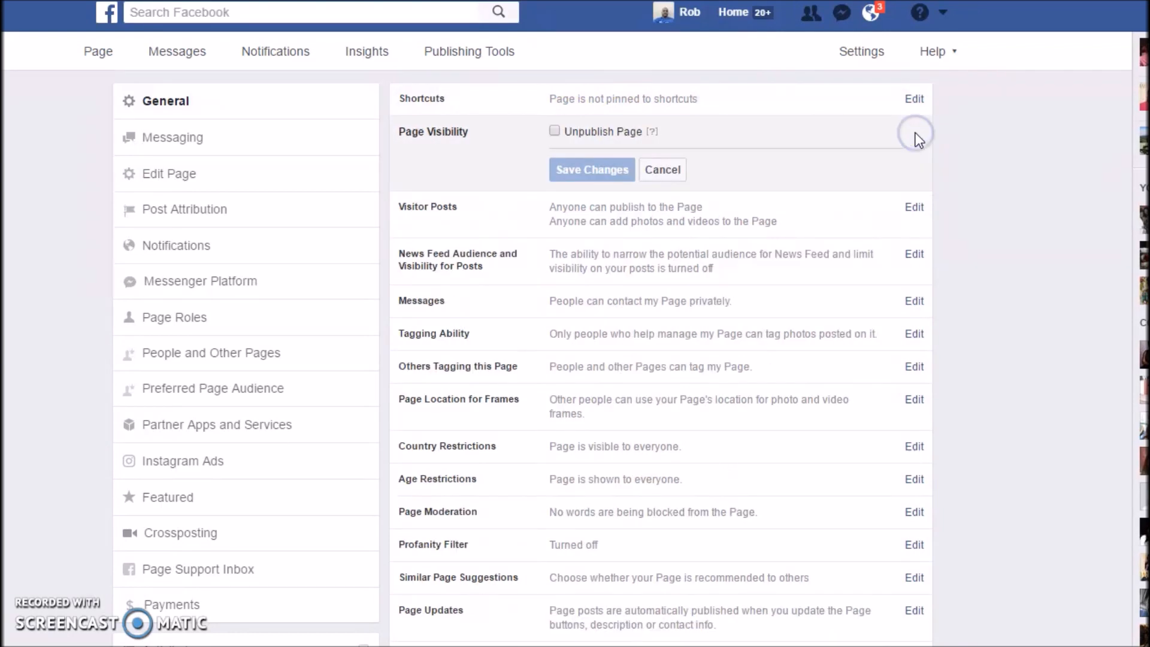
{"action": "left_click", "coordinate": [554, 131]}
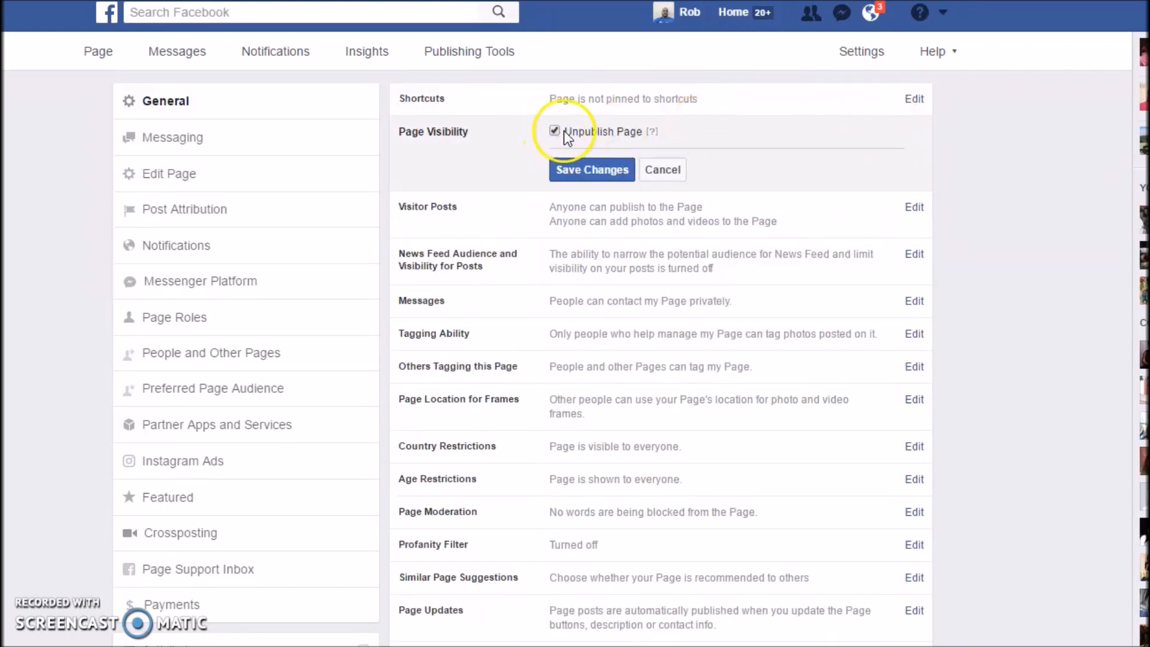
{"action": "left_click", "coordinate": [587, 171]}
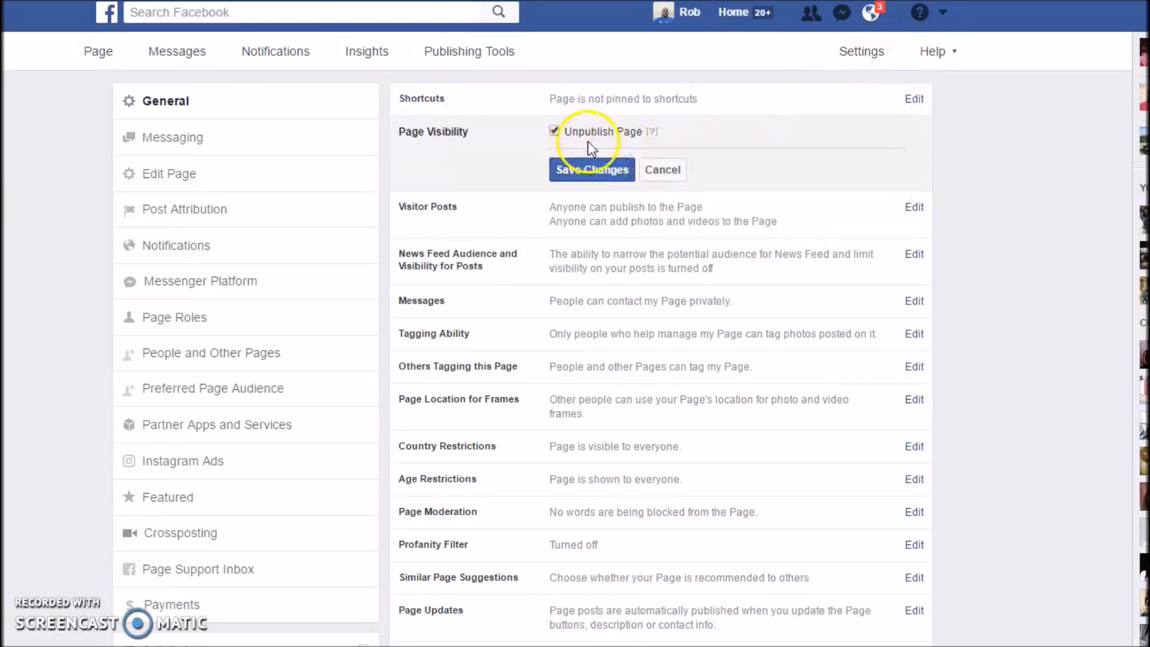
{"action": "left_click", "coordinate": [555, 132]}
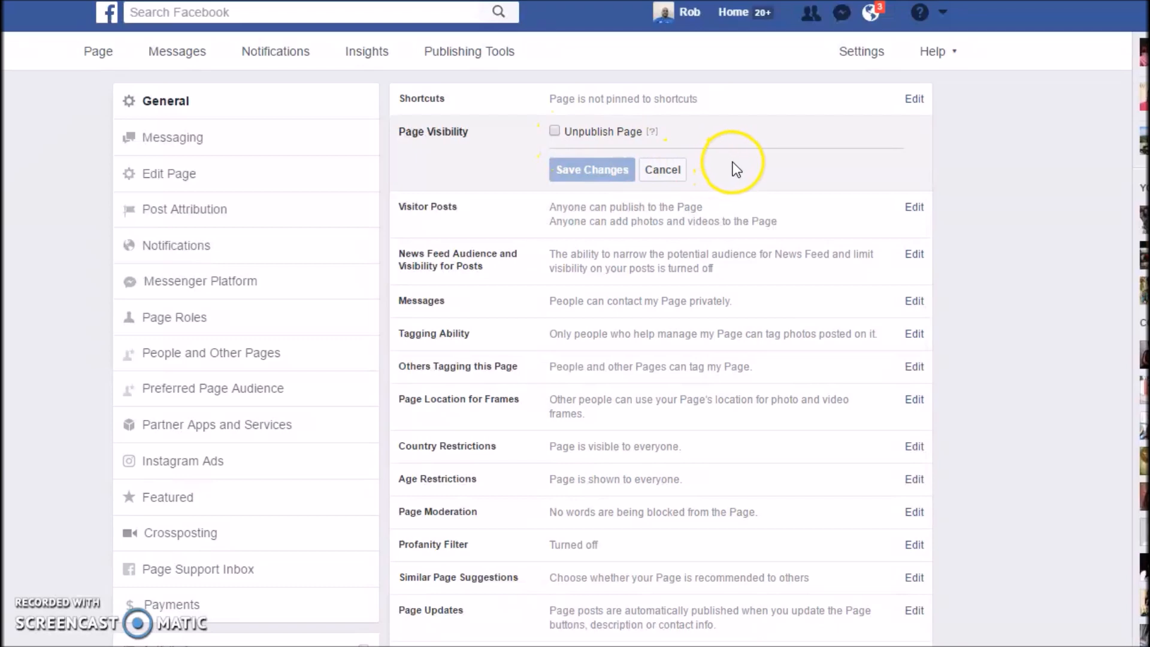
{"action": "scroll", "coordinate": [735, 170], "scroll_direction": "down", "scroll_amount": 6}
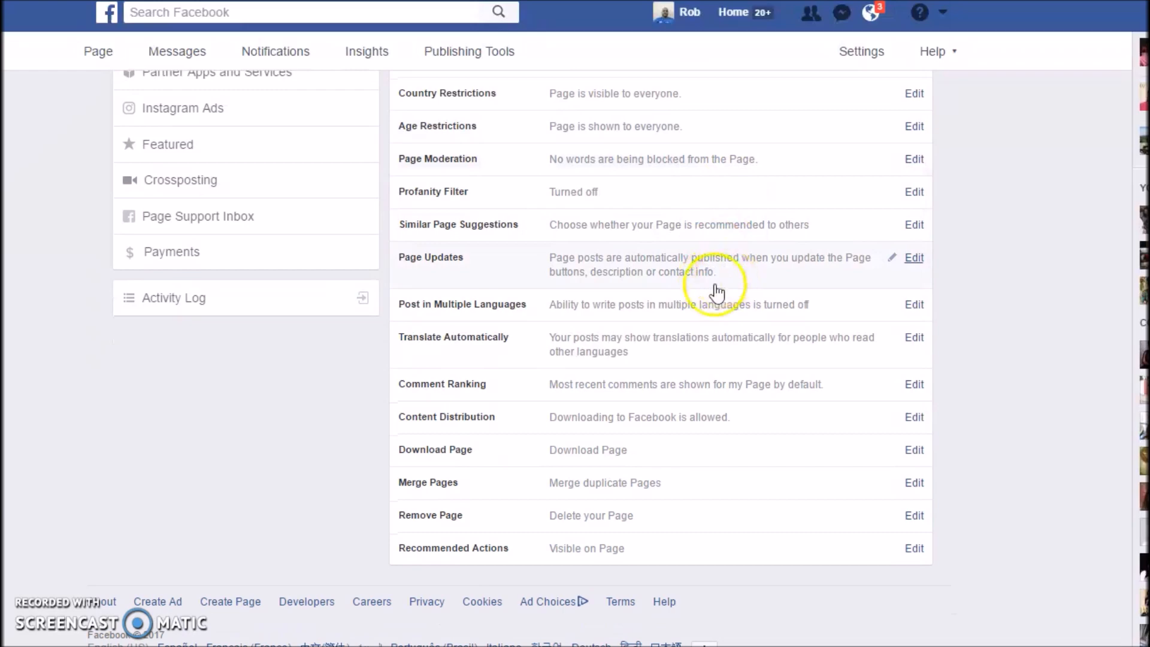
{"action": "scroll", "coordinate": [716, 292], "scroll_direction": "up", "scroll_amount": 6}
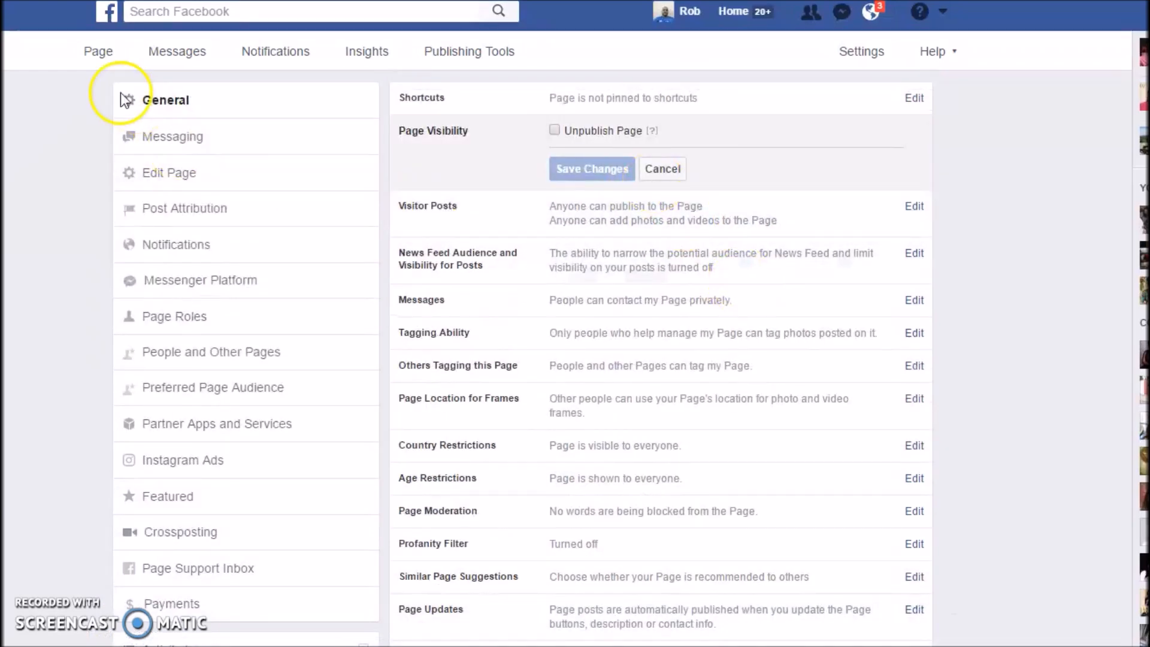
- Return to the Rob Locus page and invite the three suggested friends to like it
{"action": "left_click", "coordinate": [97, 53]}
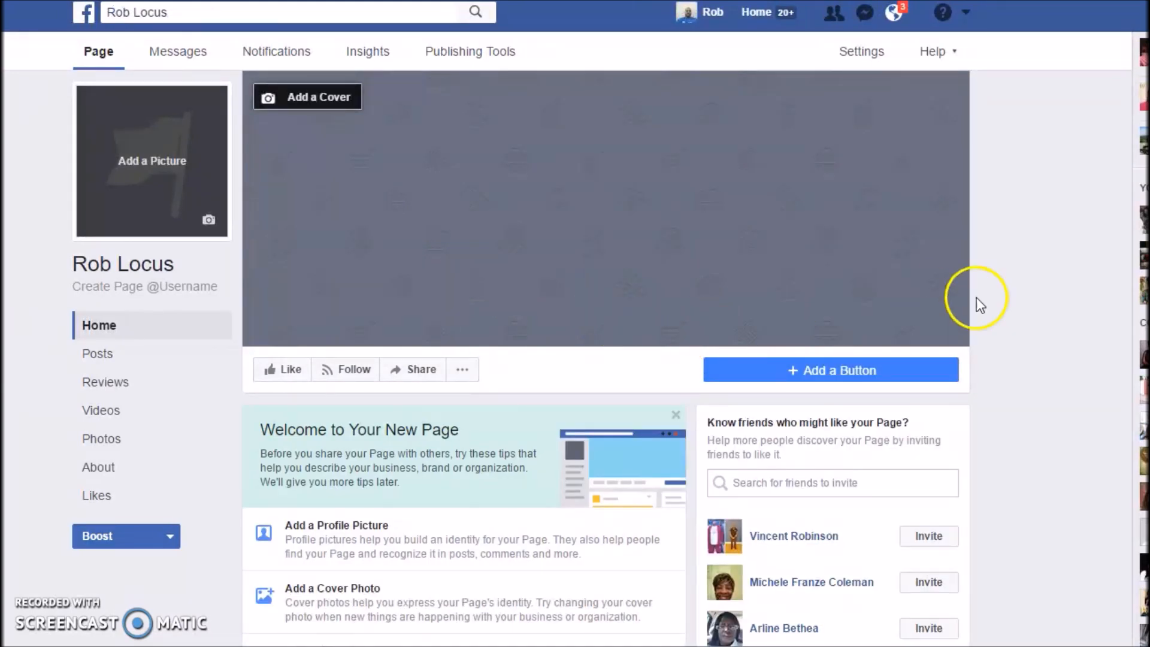
{"action": "scroll", "coordinate": [1051, 264], "scroll_direction": "down", "scroll_amount": 5}
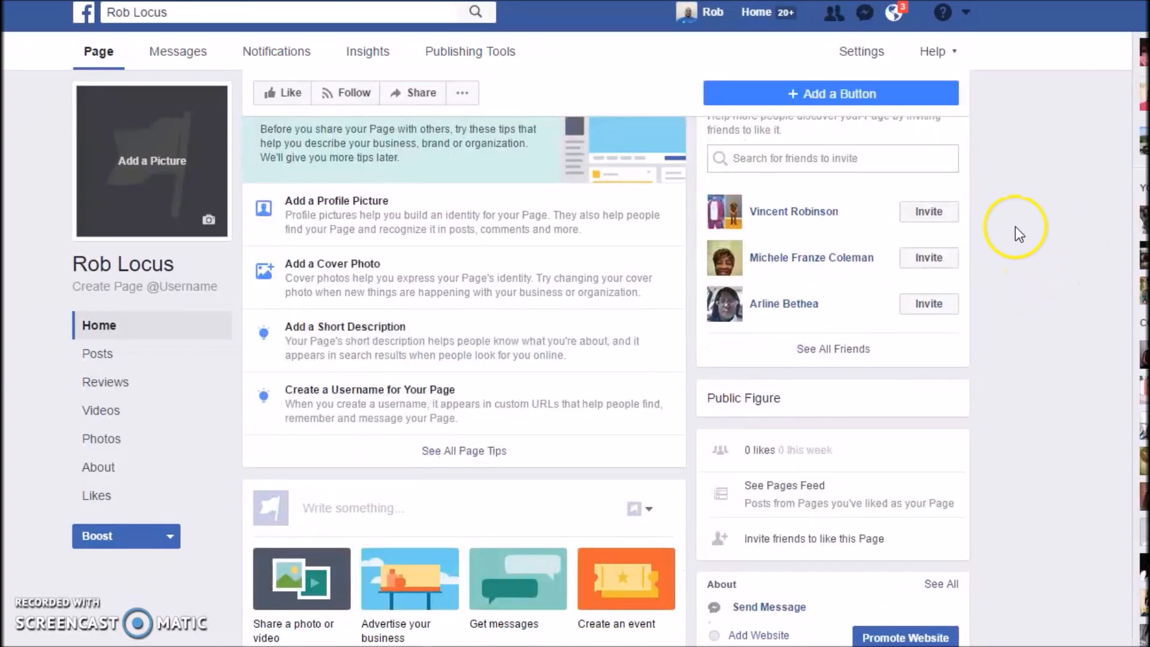
{"action": "scroll", "coordinate": [1021, 261], "scroll_direction": "up", "scroll_amount": 6}
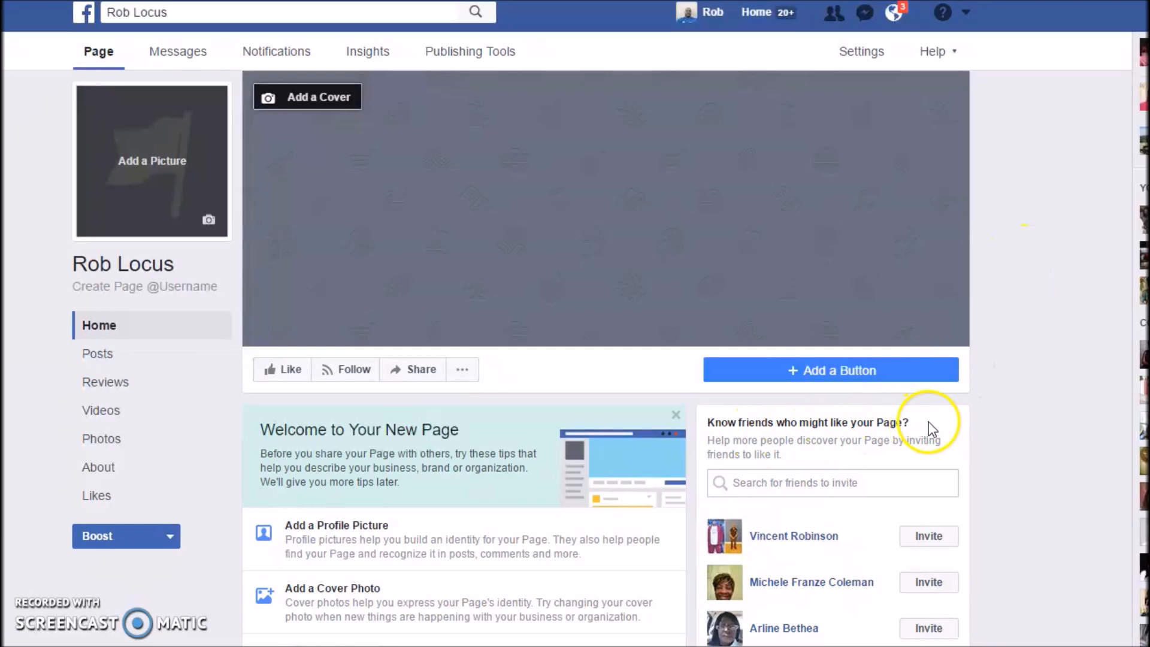
{"action": "scroll", "coordinate": [1025, 402], "scroll_direction": "down", "scroll_amount": 5}
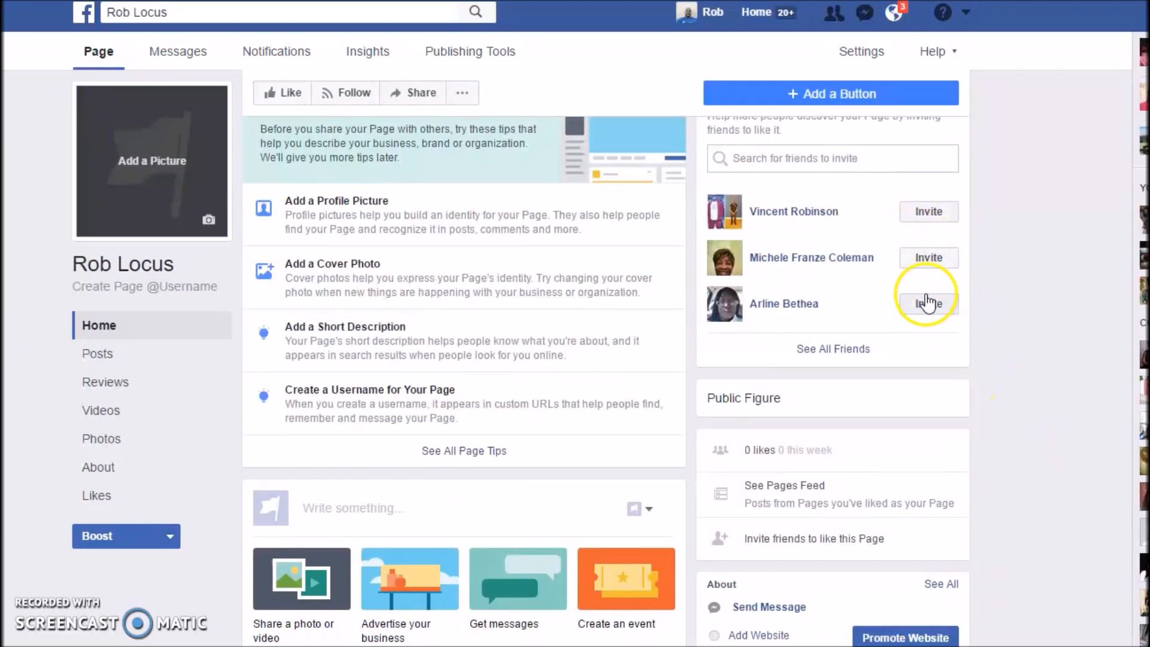
{"action": "left_click", "coordinate": [920, 214]}
{"action": "left_click", "coordinate": [925, 259]}
{"action": "left_click", "coordinate": [922, 300]}
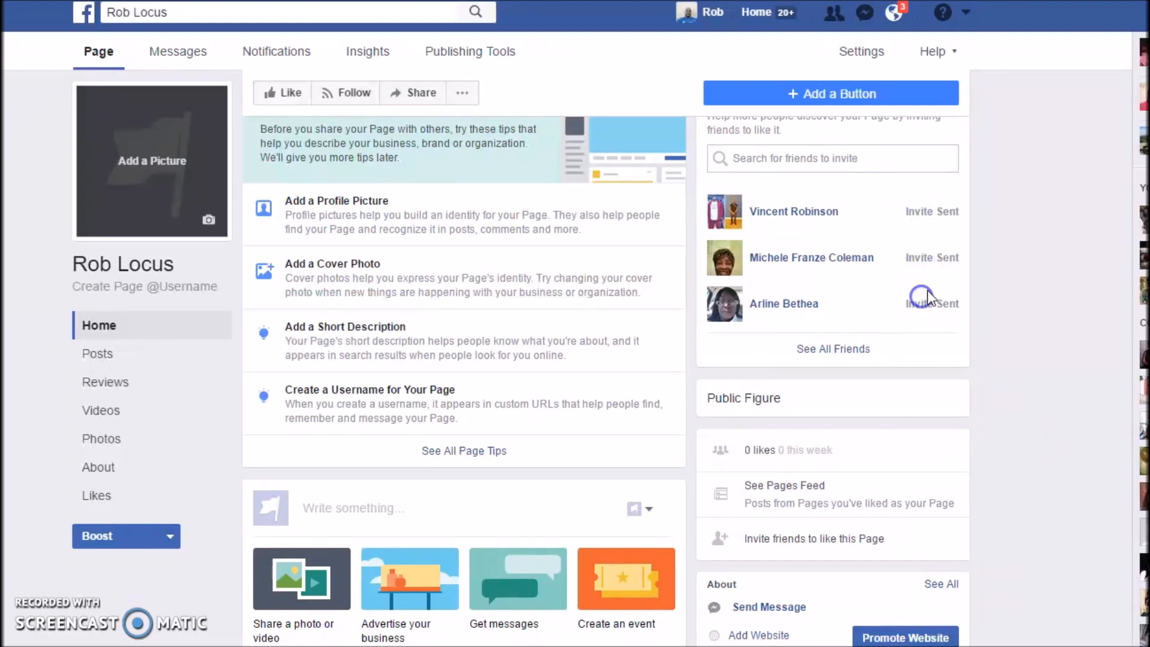
- Show more friends to invite and open a suggested friend's profile
{"action": "left_click", "coordinate": [846, 347]}
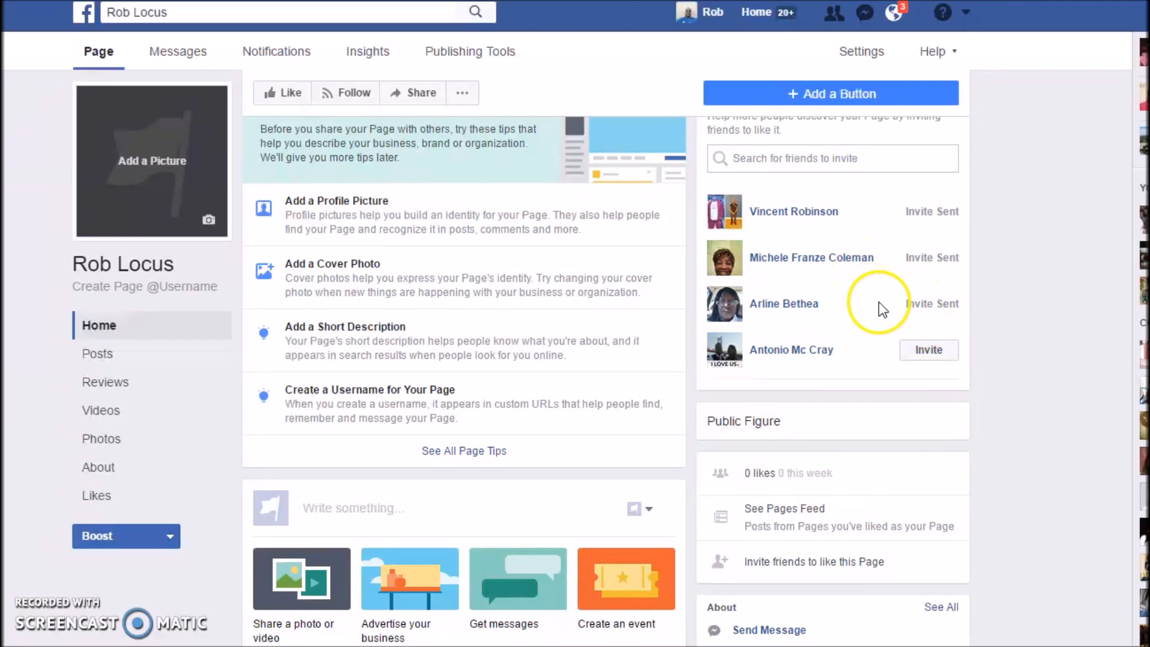
{"action": "mouse_move", "coordinate": [879, 306]}
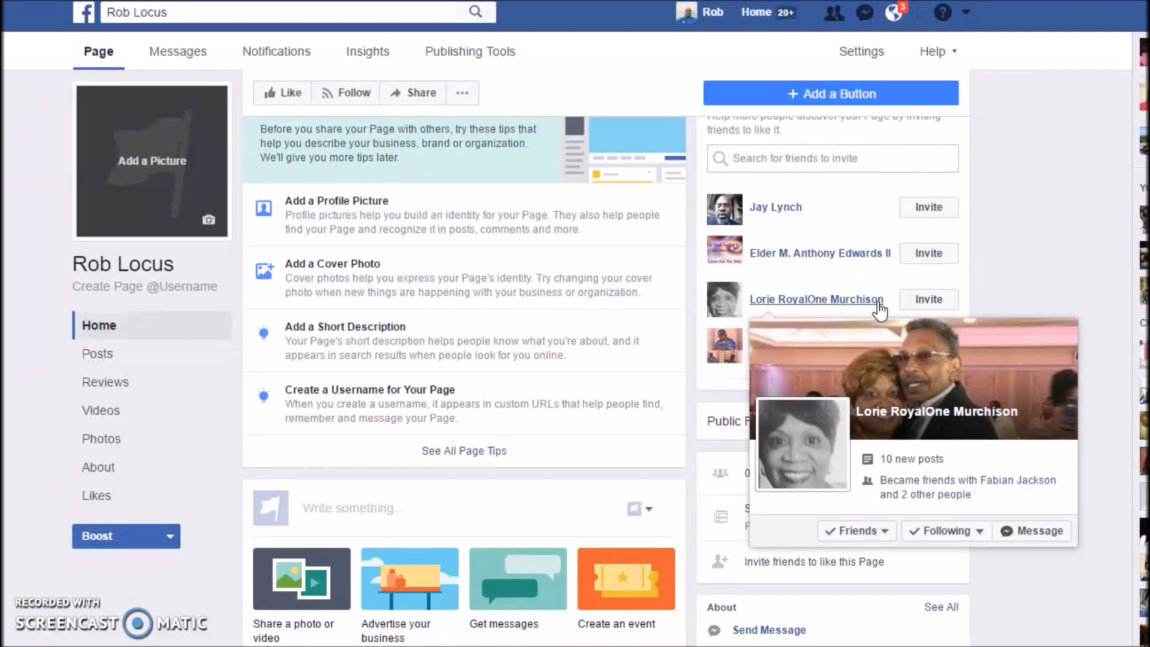
{"action": "left_click", "coordinate": [870, 303]}
{"action": "left_click", "coordinate": [796, 228]}
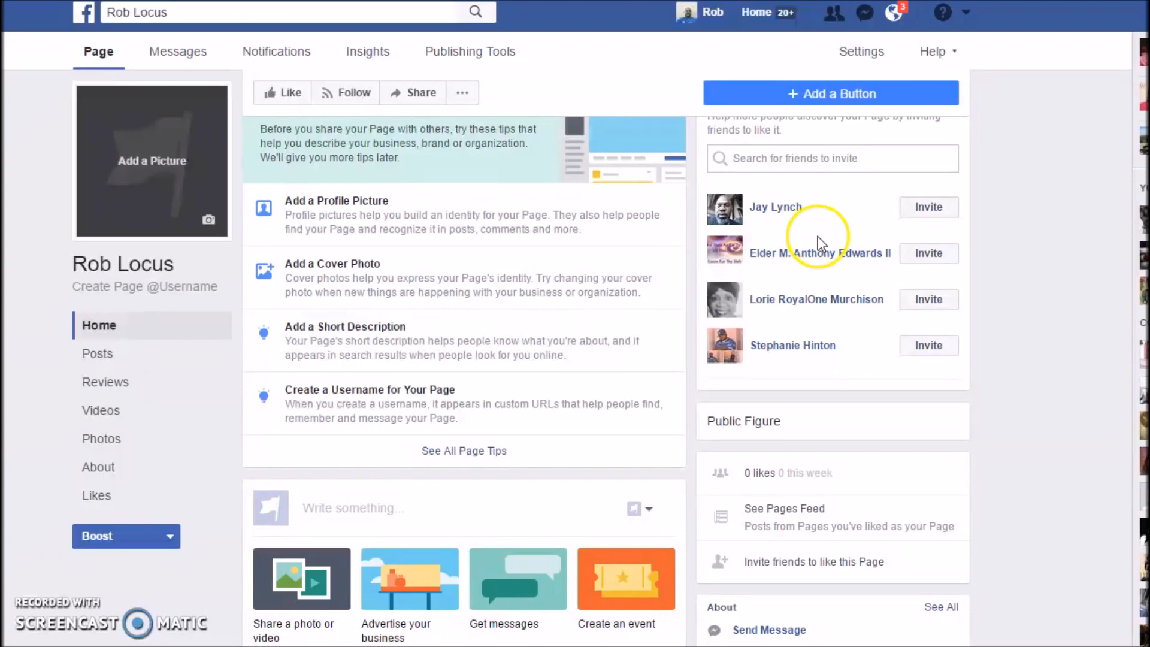